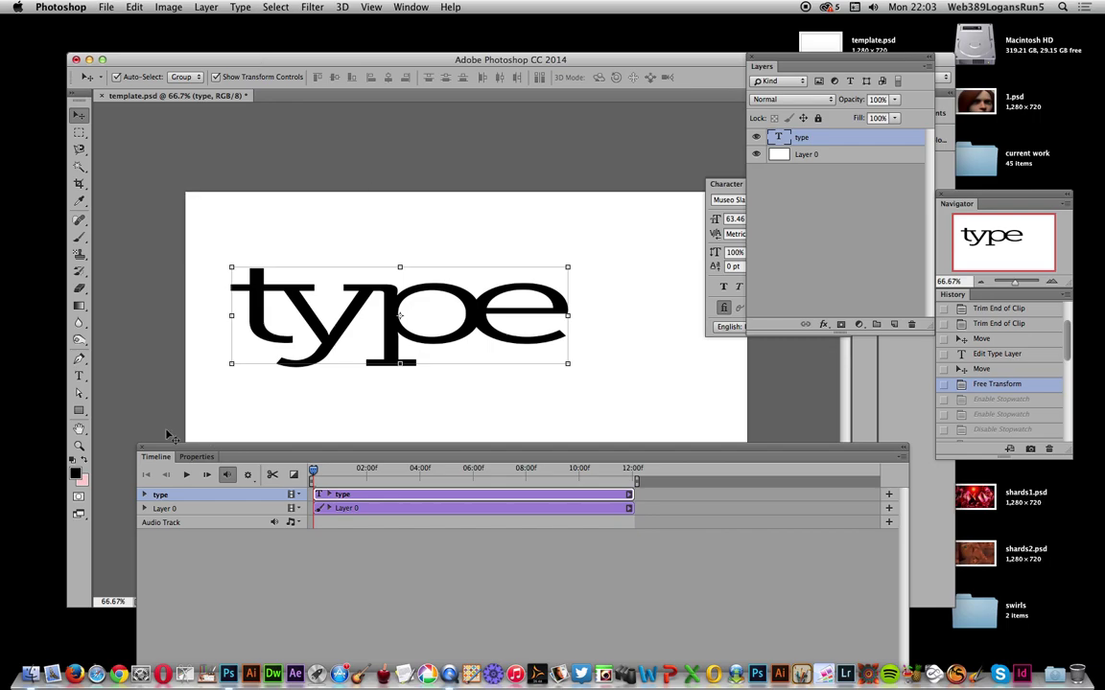
Expand the type layer's timeline properties and toggle Transform keyframing on, then off again.
{"action": "left_click", "coordinate": [145, 494]}
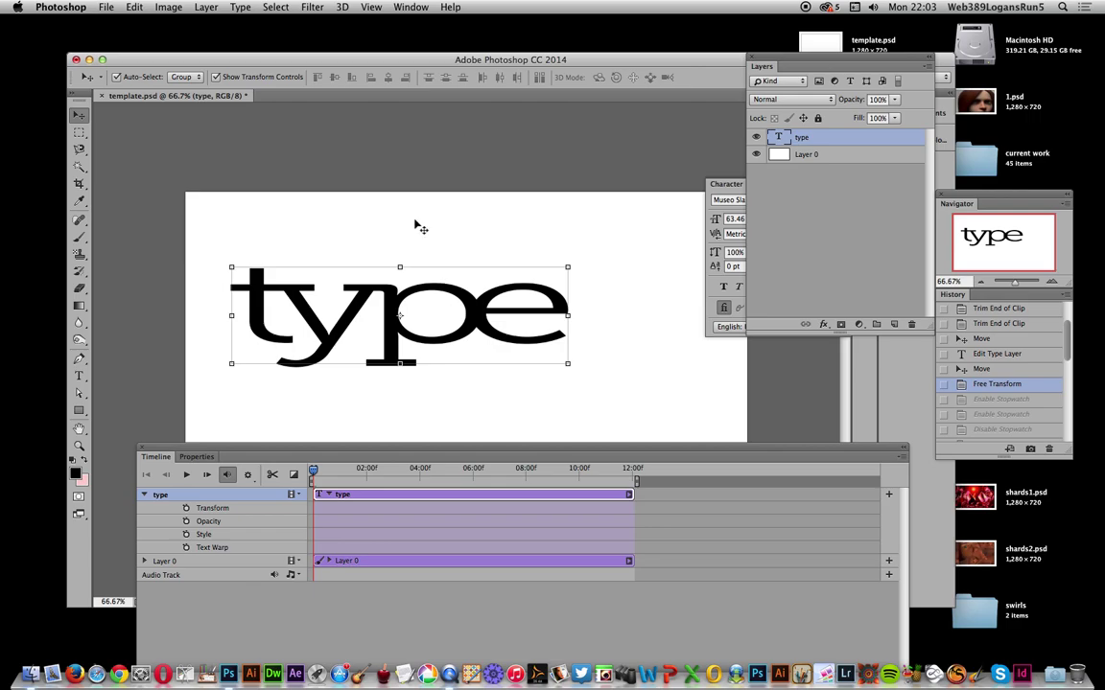
{"action": "left_click", "coordinate": [186, 509]}
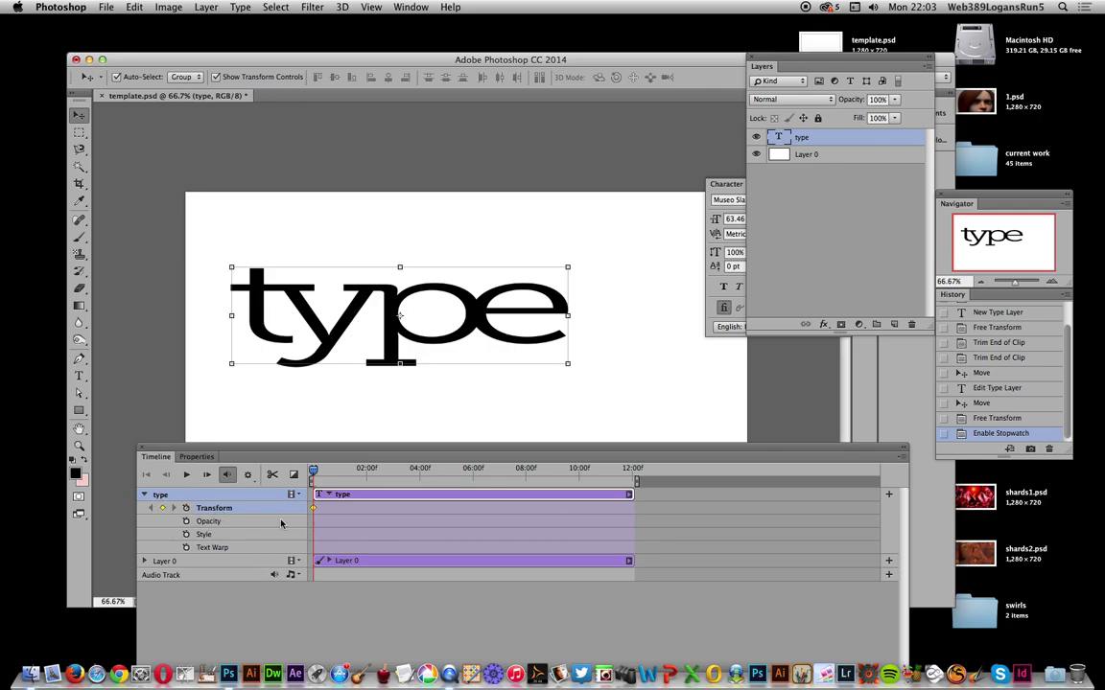
{"action": "left_click", "coordinate": [186, 508]}
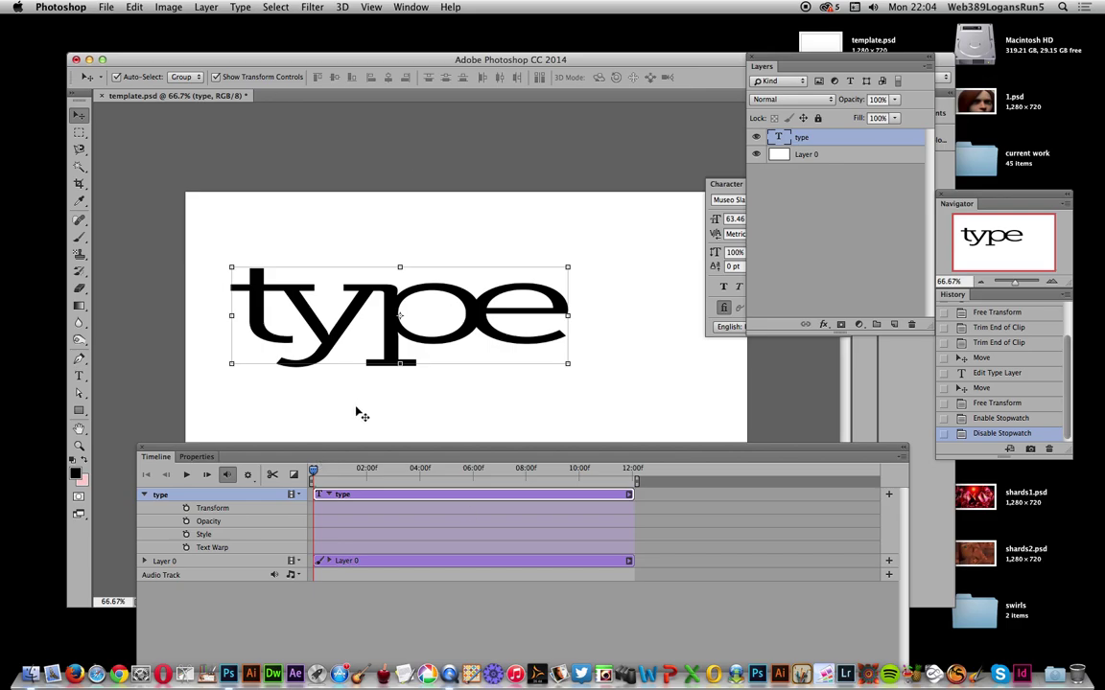
Convert the type layer to a smart object.
{"action": "left_click", "coordinate": [219, 8]}
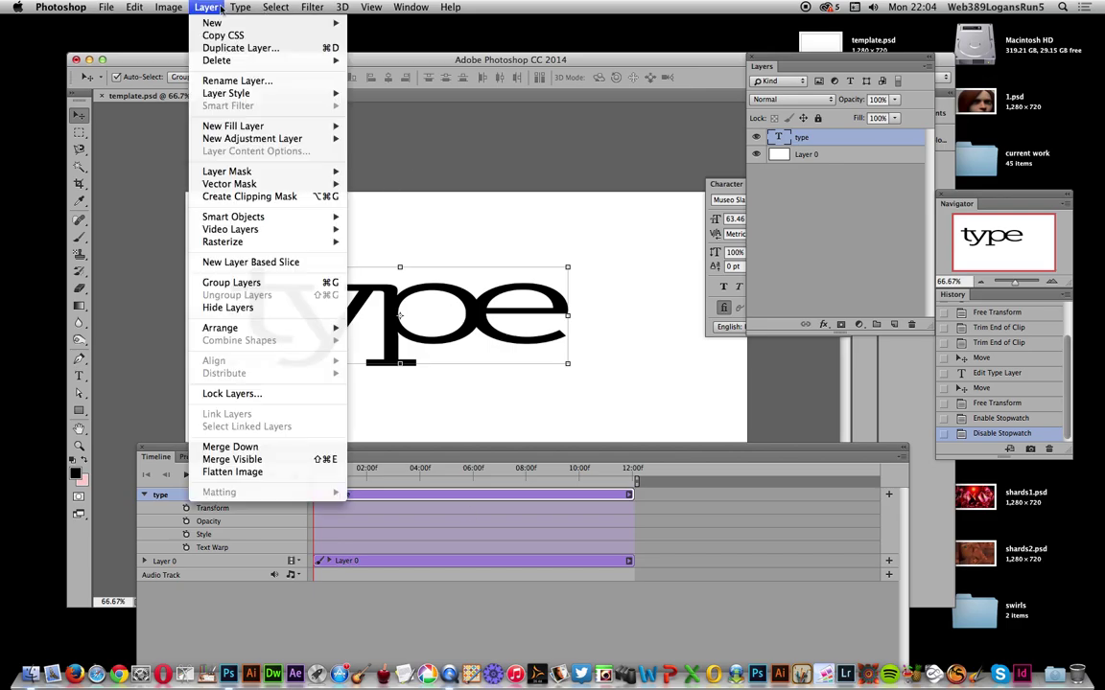
{"action": "mouse_move", "coordinate": [278, 217]}
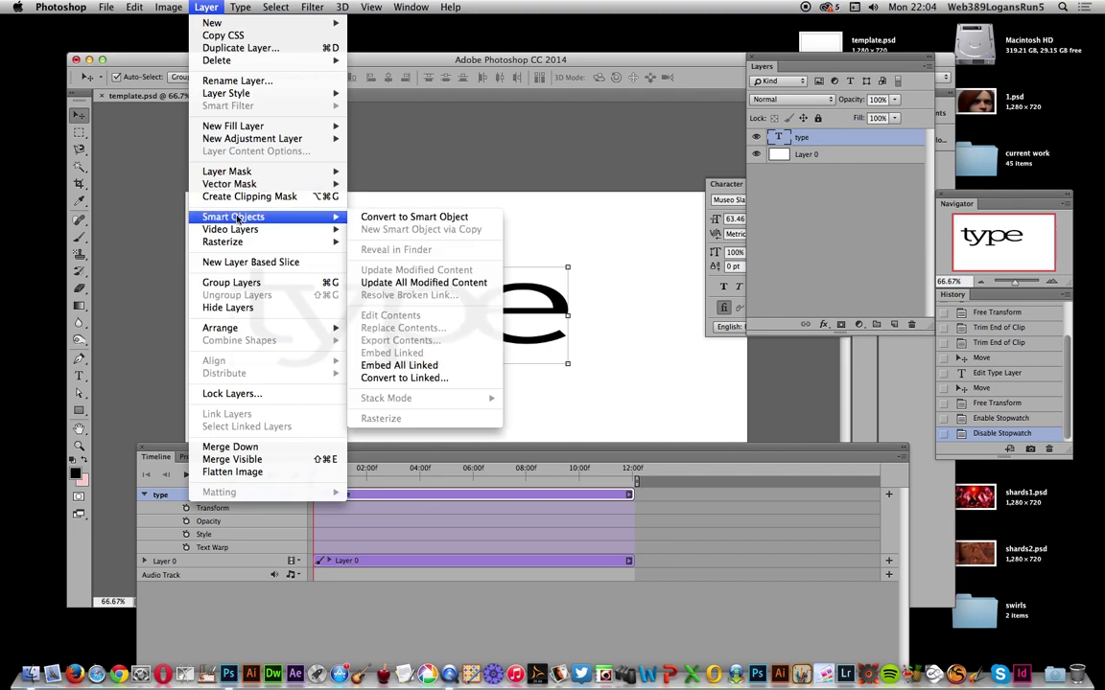
{"action": "left_click", "coordinate": [396, 220]}
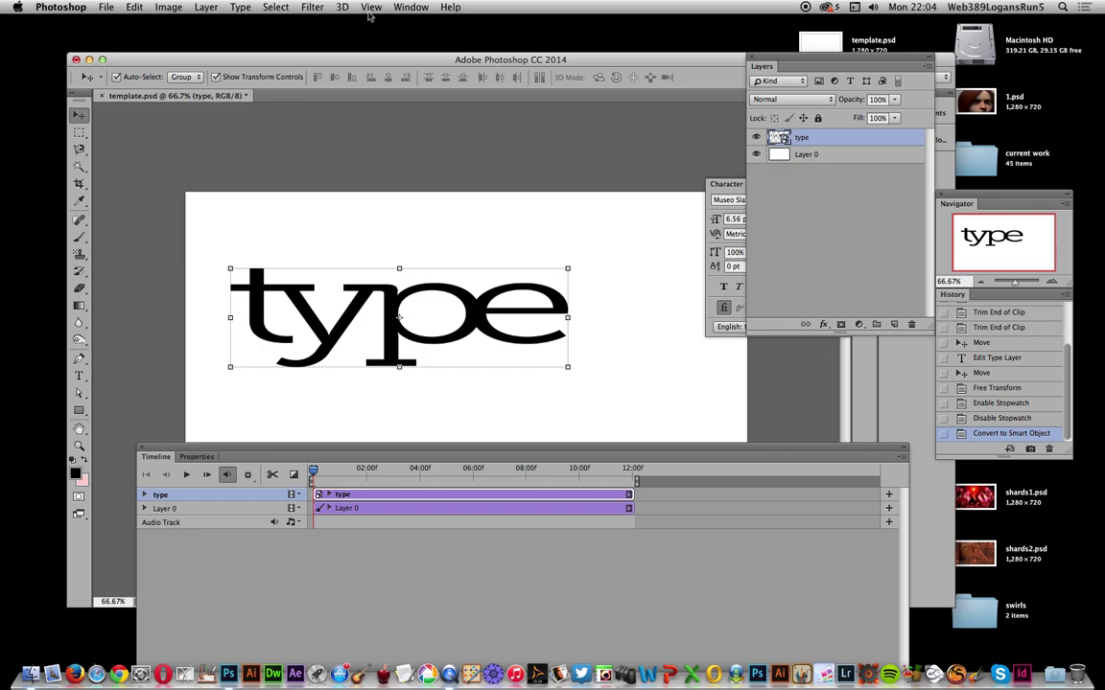
Preview a Gaussian Blur on the type with a radius of about 1.9 pixels.
{"action": "left_click", "coordinate": [314, 7]}
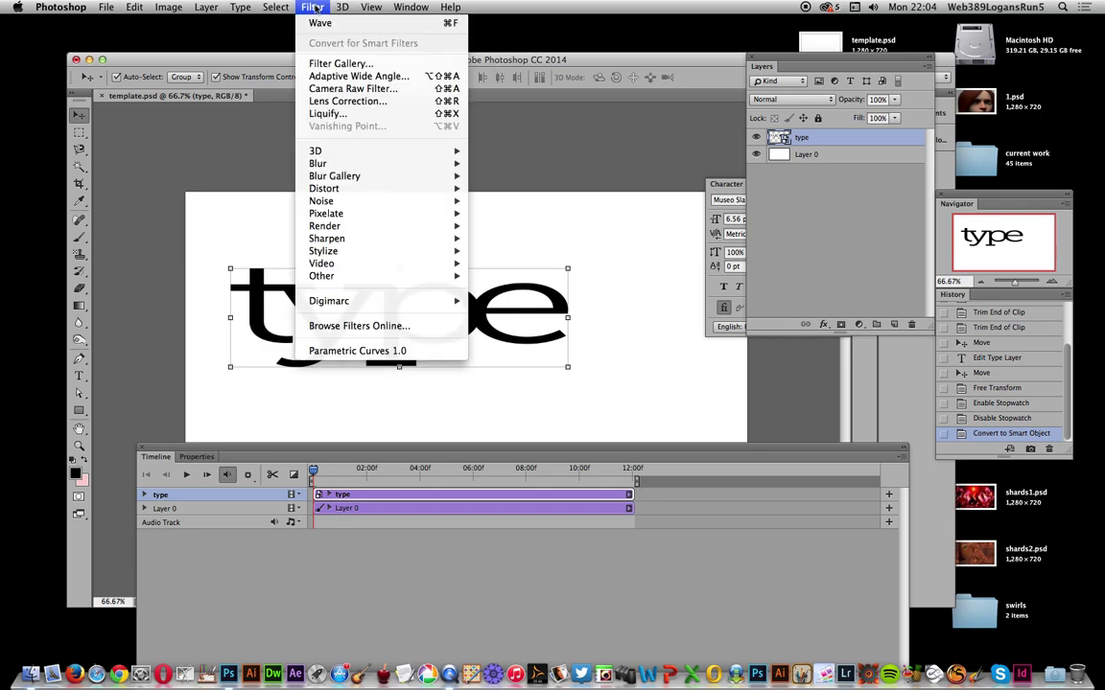
{"action": "mouse_move", "coordinate": [431, 163]}
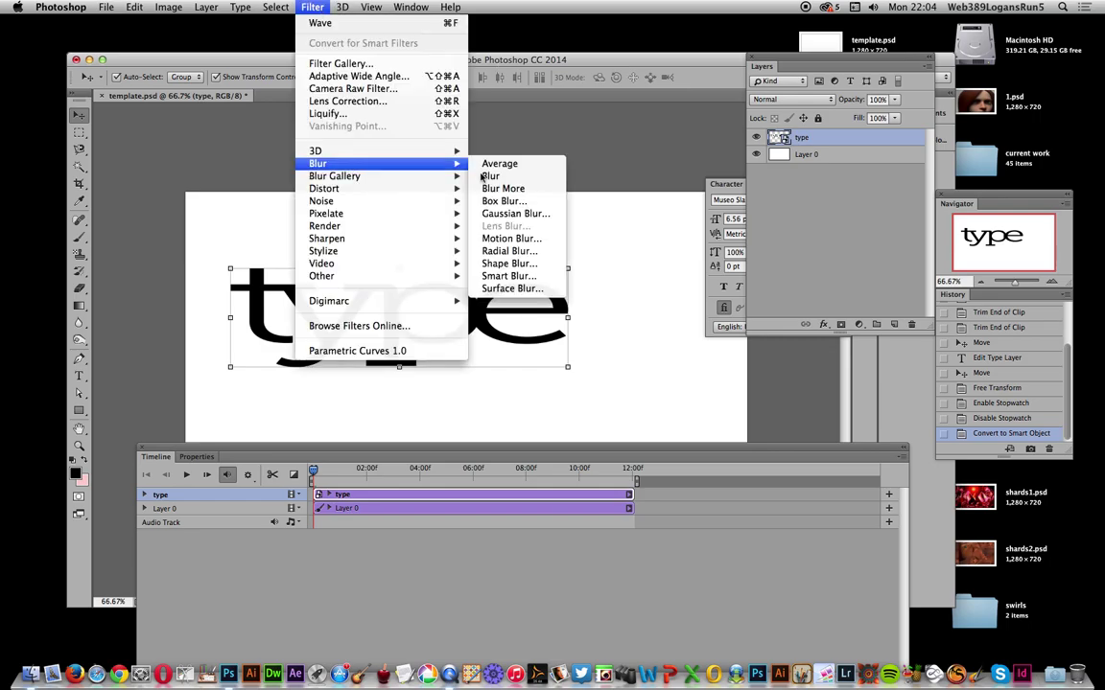
{"action": "left_click", "coordinate": [514, 214]}
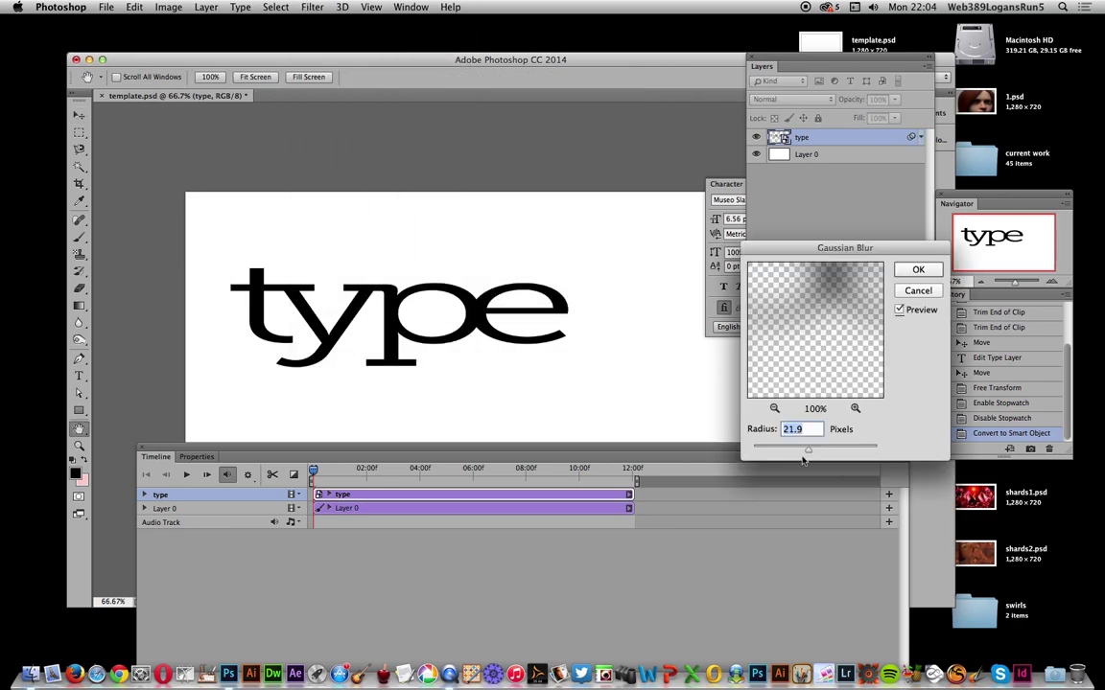
{"action": "left_click_drag", "start_coordinate": [808, 449], "coordinate": [764, 453]}
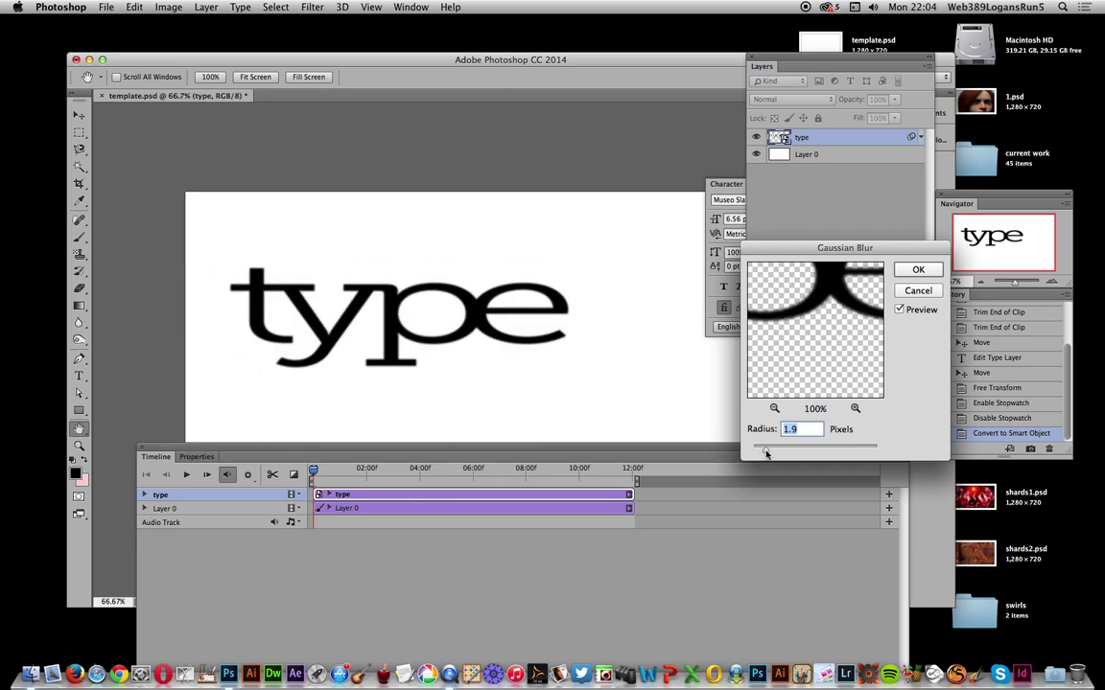
Apply the 1.9-pixel blur, then split the type clip just past 00:10f.
{"action": "left_click", "coordinate": [916, 271]}
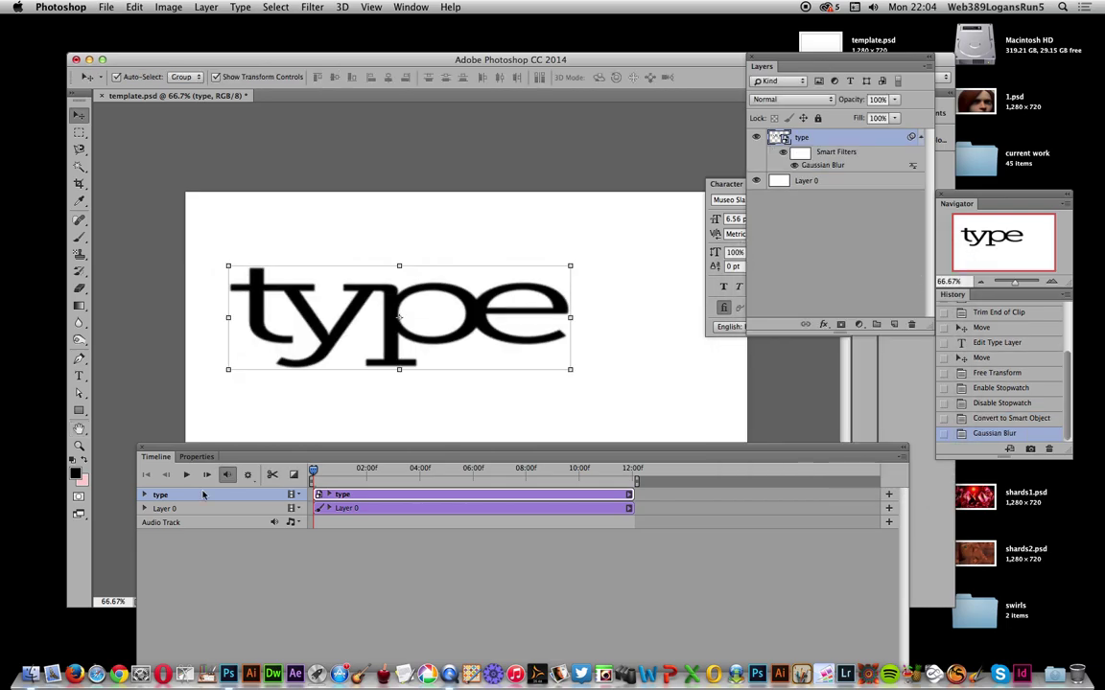
{"action": "left_click_drag", "start_coordinate": [315, 473], "coordinate": [337, 472]}
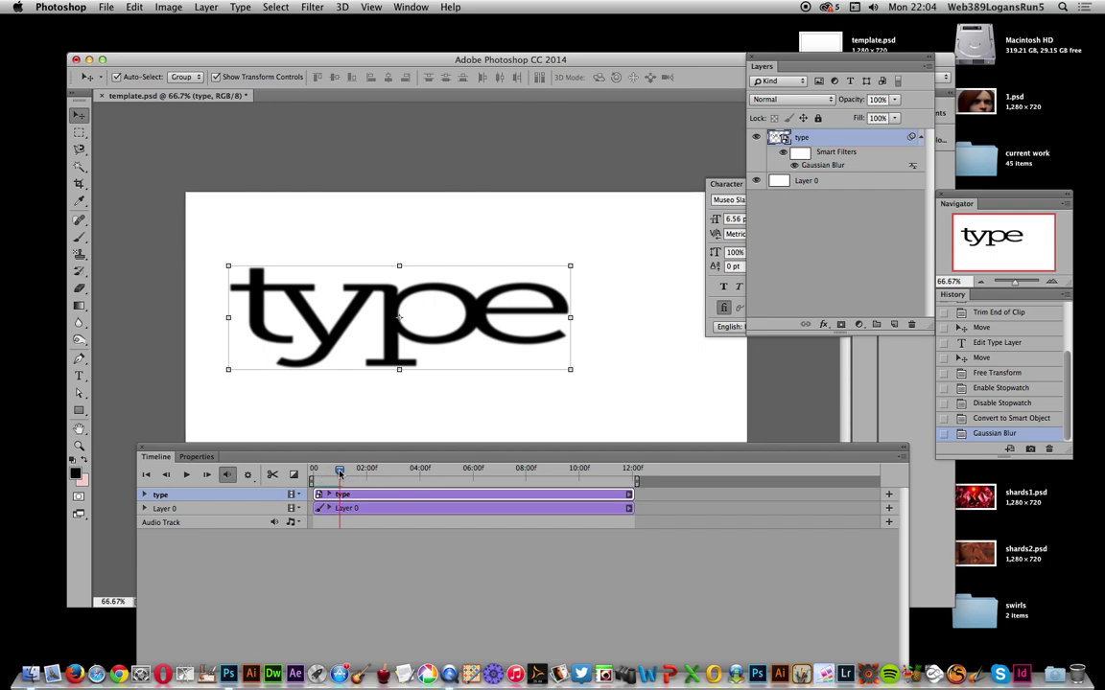
{"action": "left_click_drag", "start_coordinate": [338, 472], "coordinate": [339, 472]}
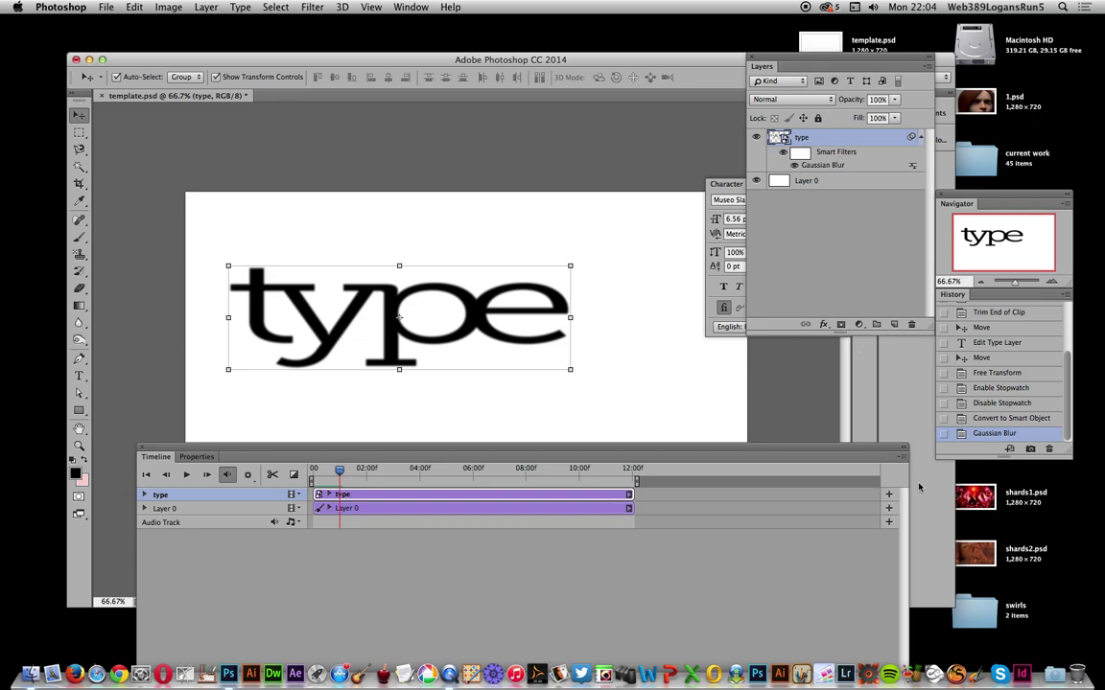
{"action": "left_click", "coordinate": [903, 456]}
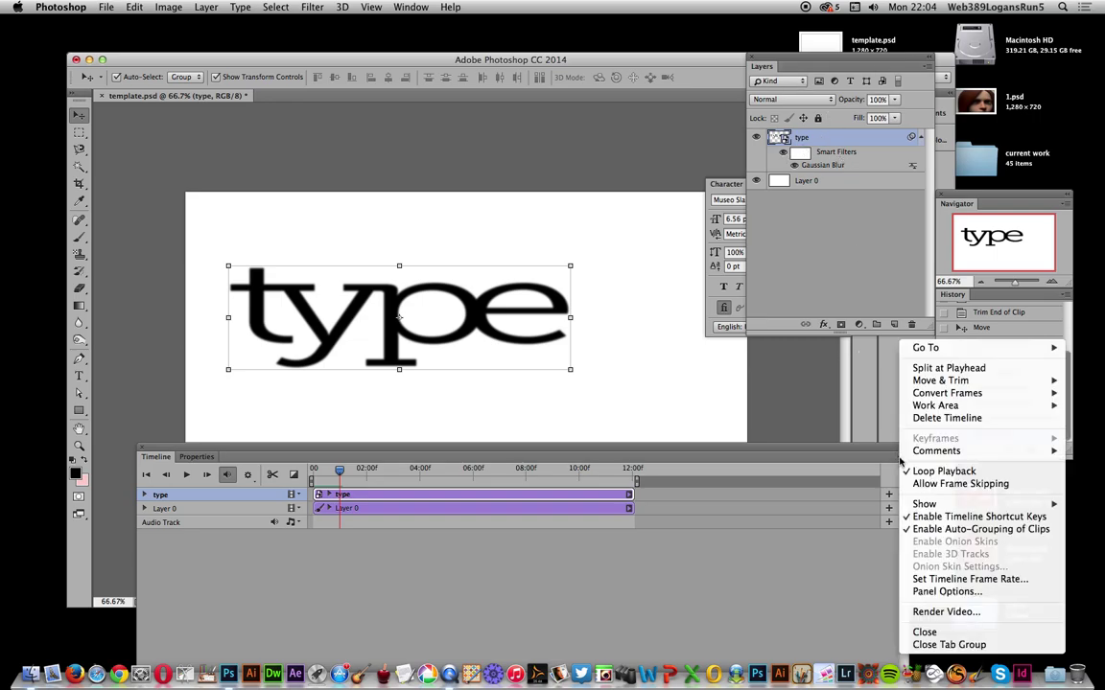
{"action": "left_click", "coordinate": [952, 368]}
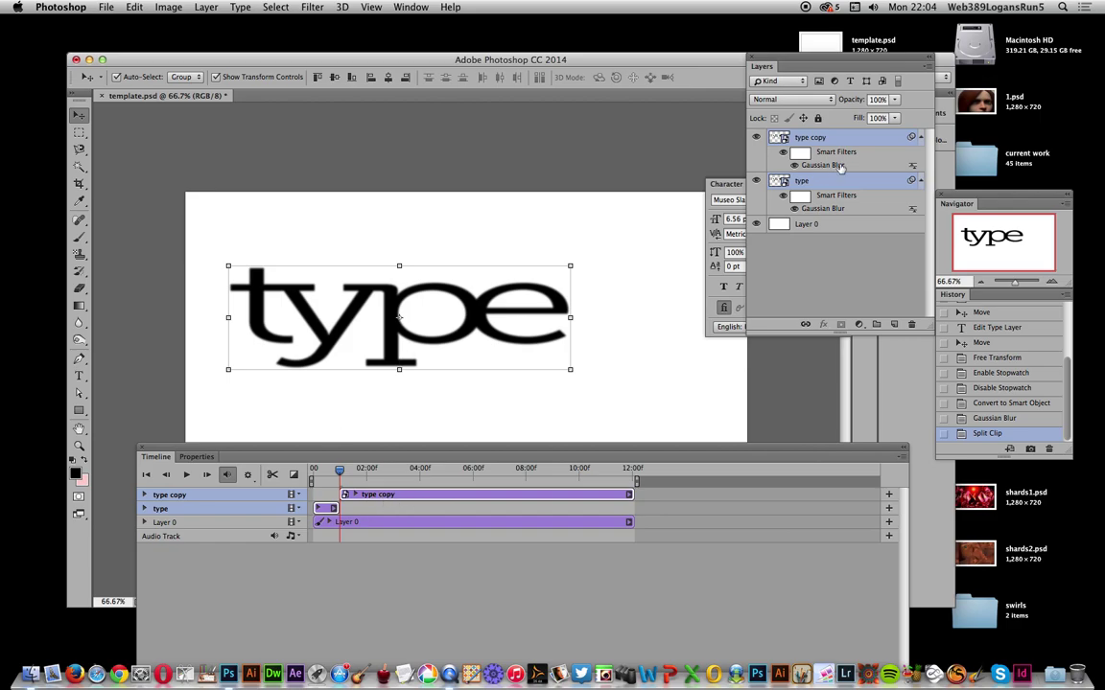
Raise the type copy clip's Gaussian Blur radius to about 2.9 pixels.
{"action": "double_click", "coordinate": [832, 166]}
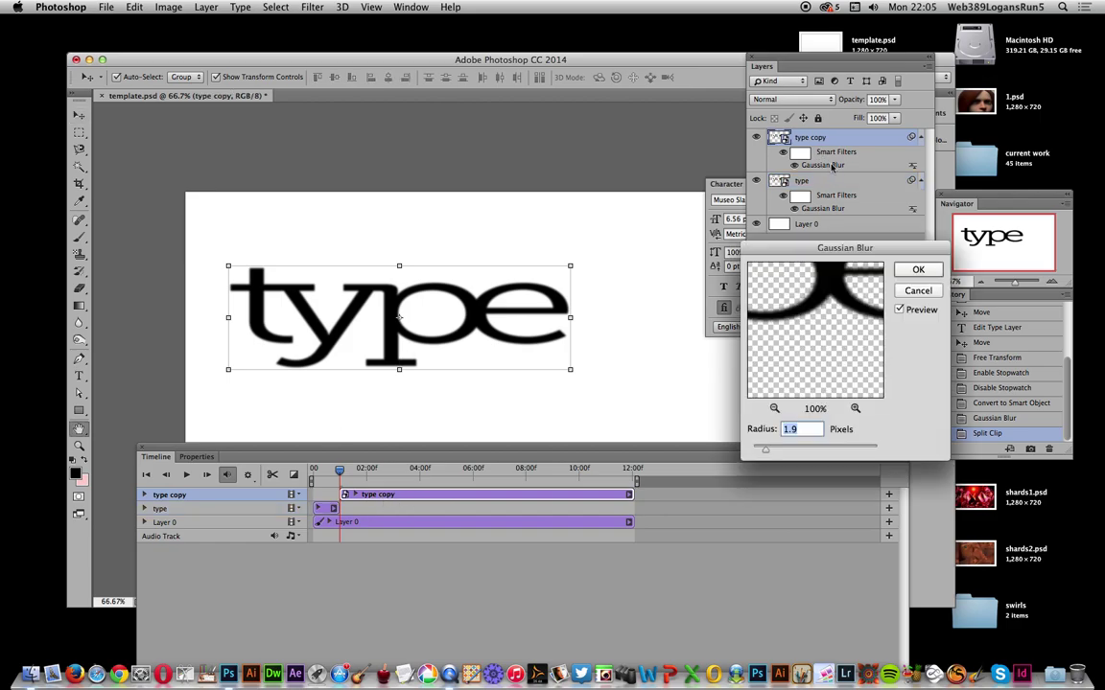
{"action": "left_click_drag", "start_coordinate": [771, 453], "coordinate": [773, 453]}
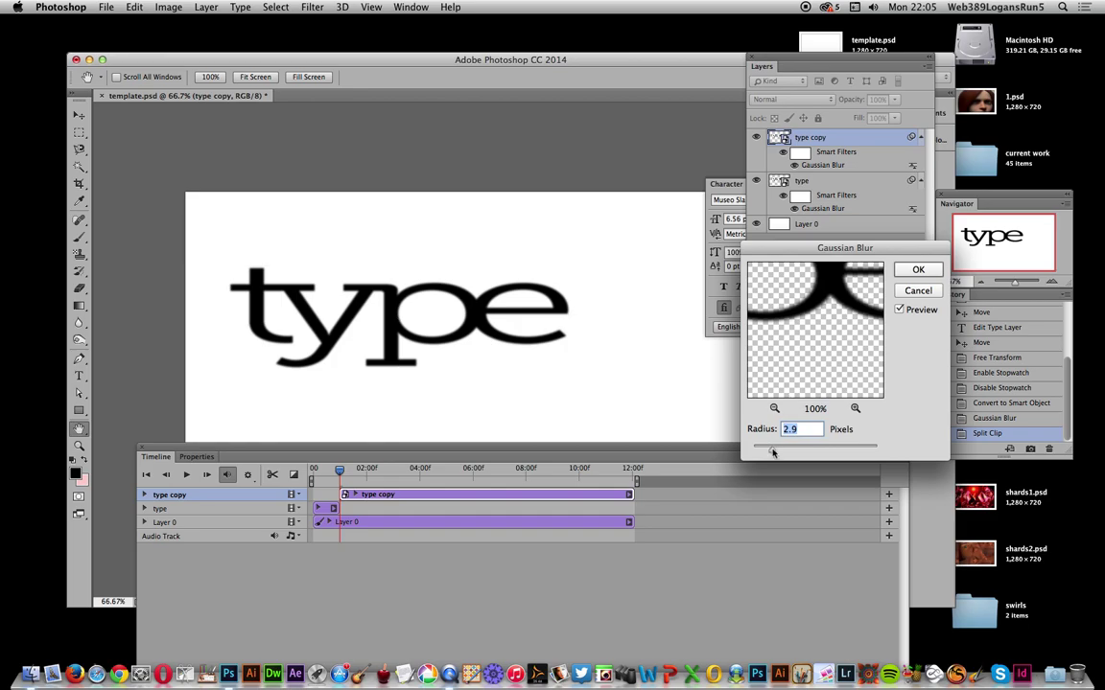
{"action": "left_click", "coordinate": [918, 271]}
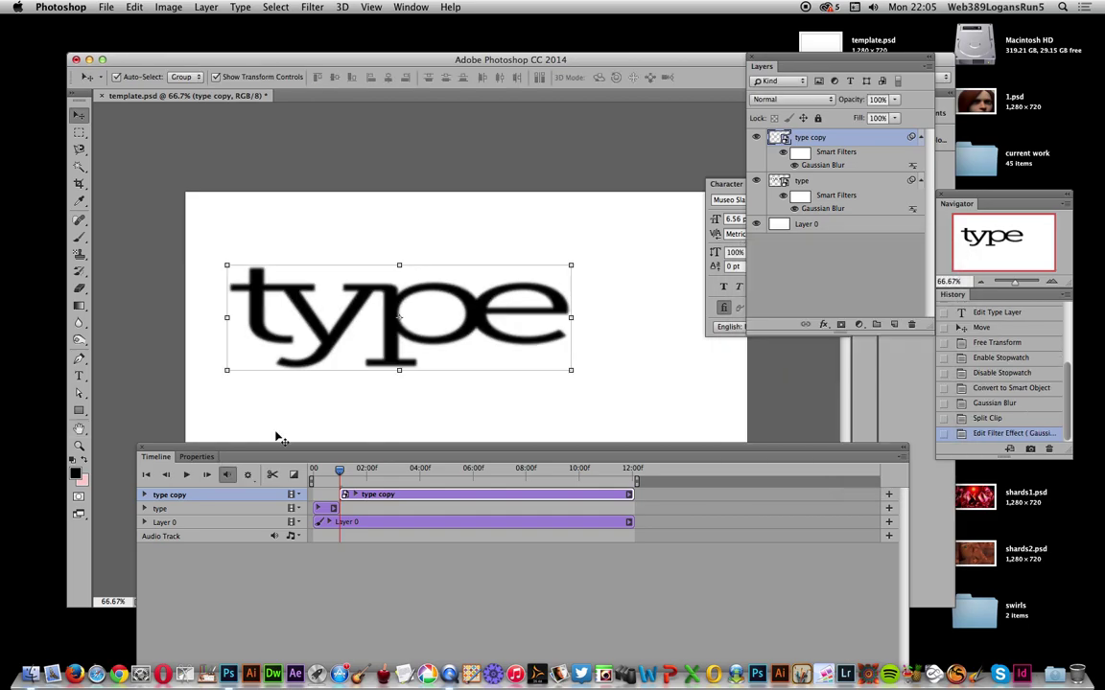
Split the clip again at about 02:00f, creating type copy 2.
{"action": "left_click_drag", "start_coordinate": [340, 472], "coordinate": [366, 474]}
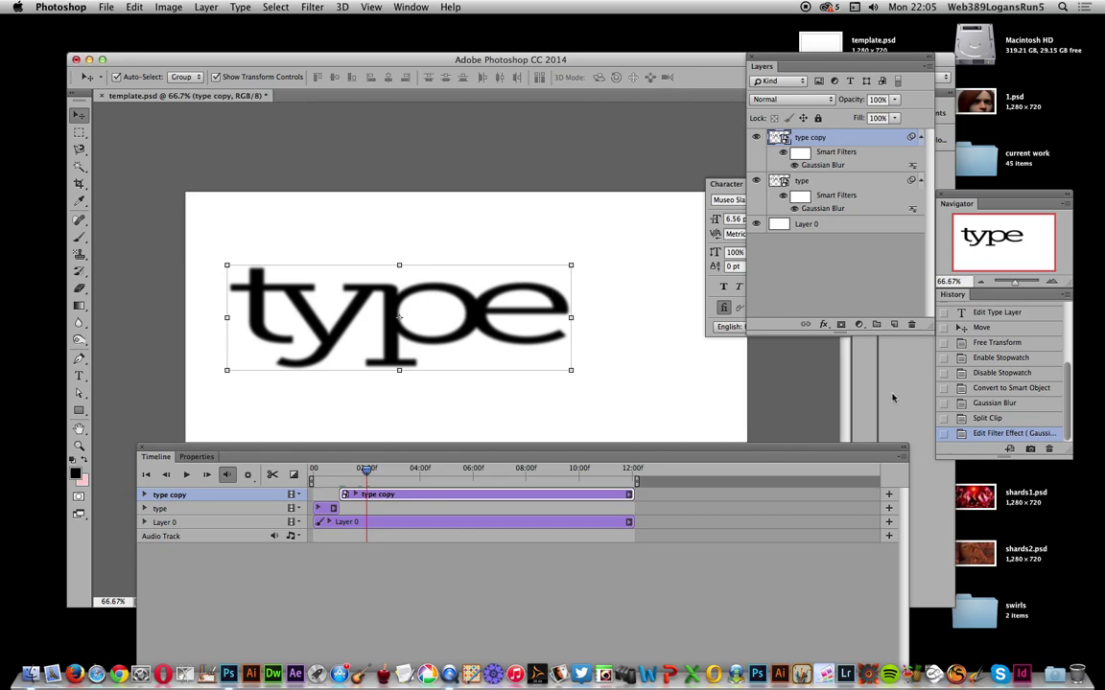
{"action": "left_click", "coordinate": [902, 457]}
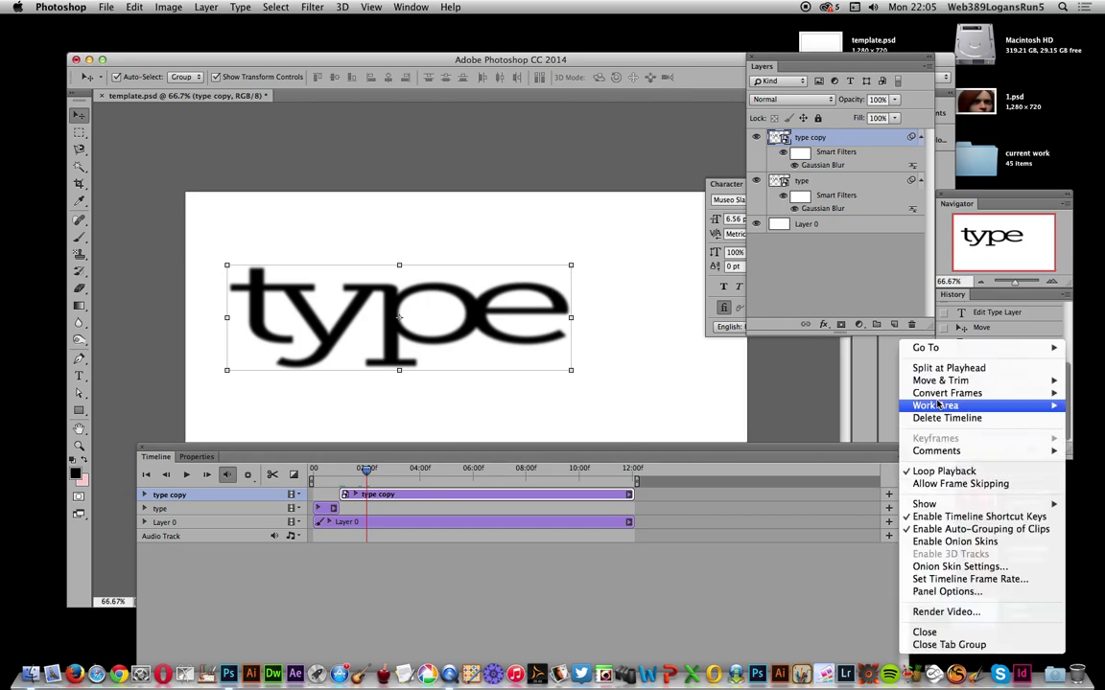
{"action": "left_click", "coordinate": [945, 368]}
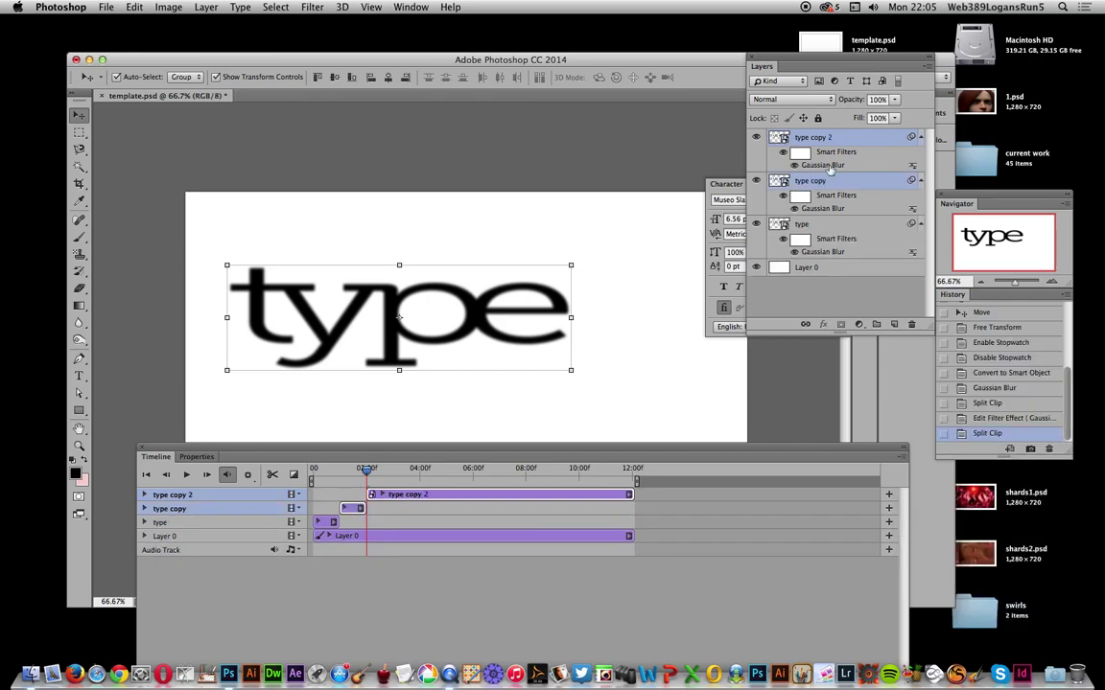
Raise type copy 2's Gaussian Blur radius to 5.6 pixels.
{"action": "double_click", "coordinate": [822, 165]}
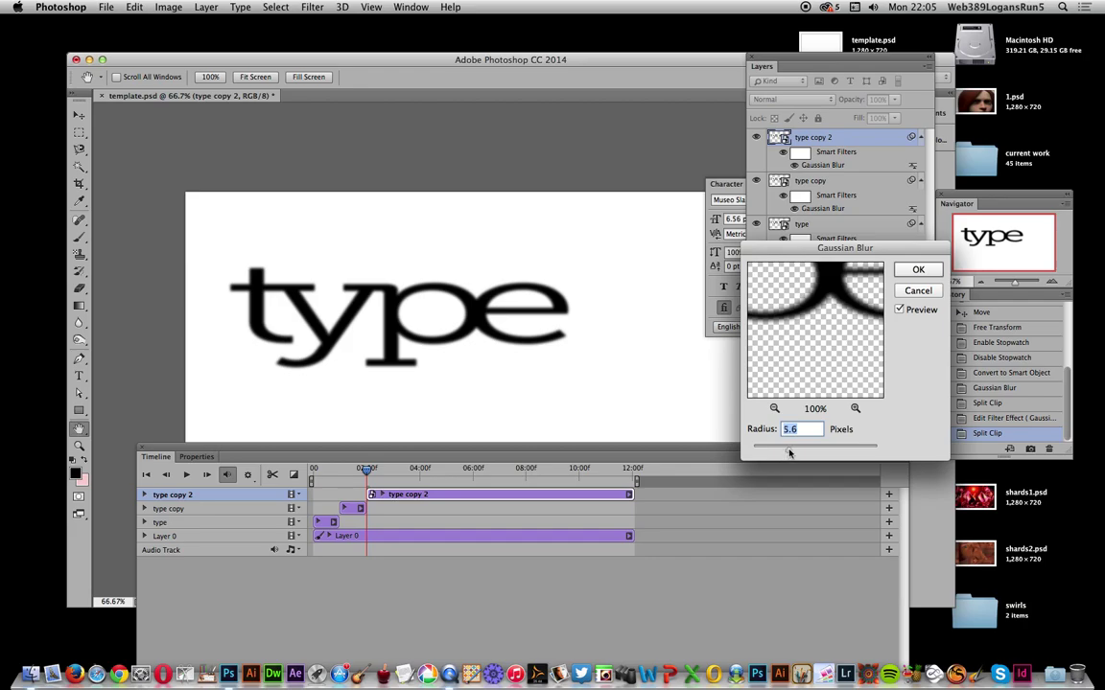
{"action": "left_click_drag", "start_coordinate": [789, 452], "coordinate": [805, 453]}
{"action": "left_click", "coordinate": [916, 268]}
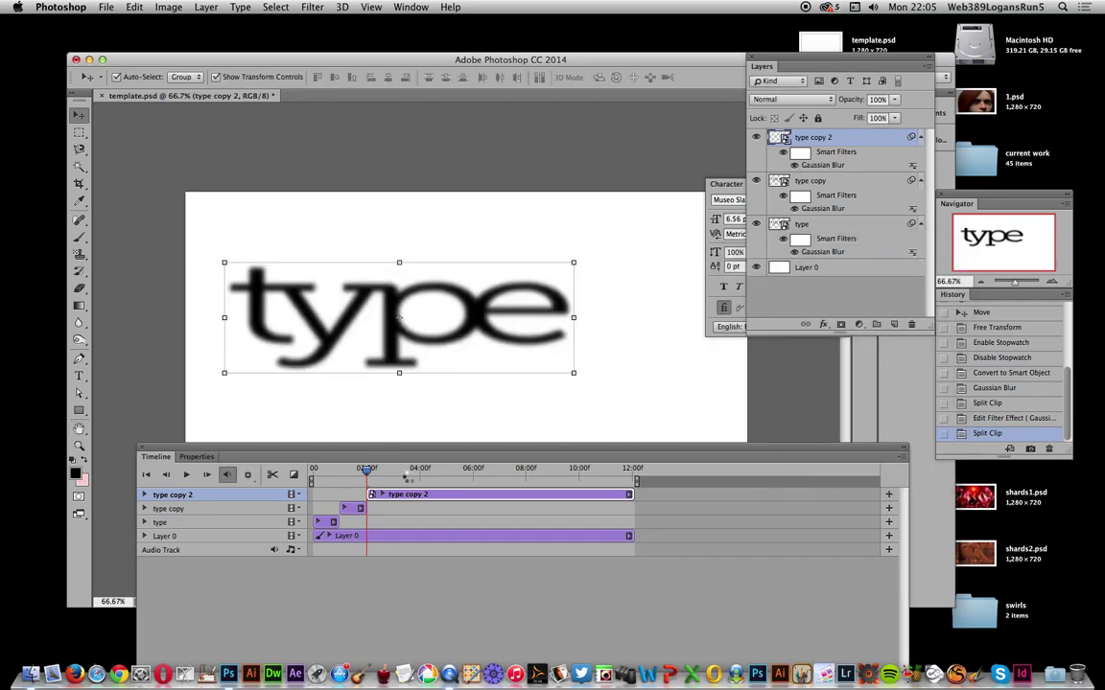
{"action": "left_click", "coordinate": [389, 474]}
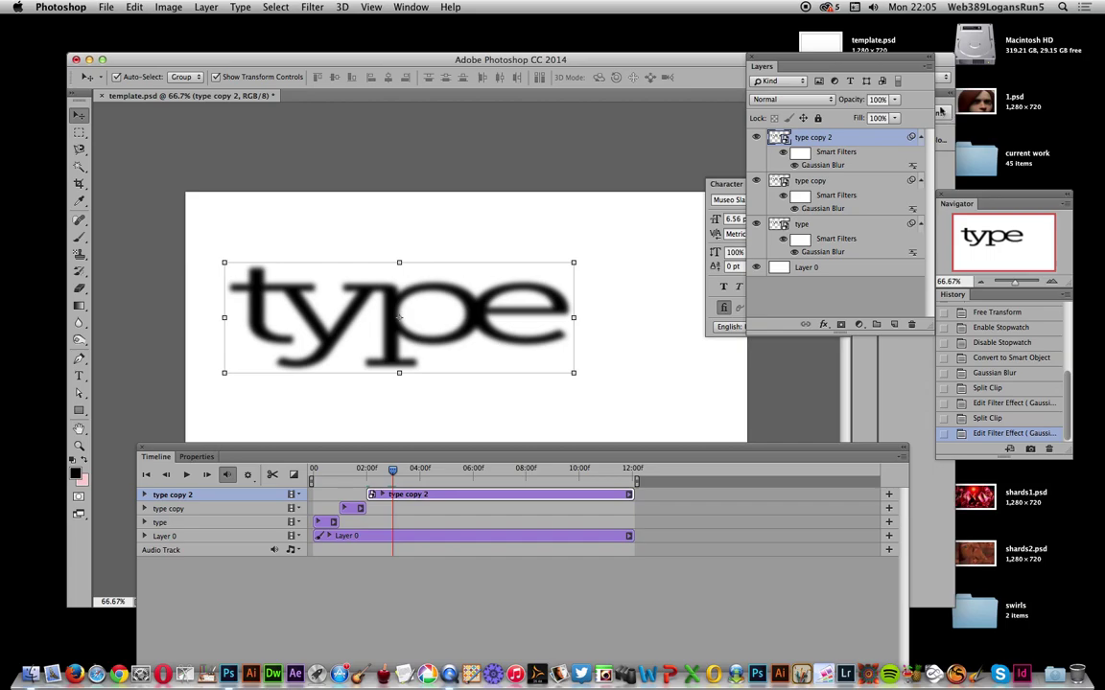
Split off a type copy 3 clip and set its Gaussian Blur radius to 9.9 pixels.
{"action": "left_click", "coordinate": [901, 457]}
{"action": "left_click", "coordinate": [945, 368]}
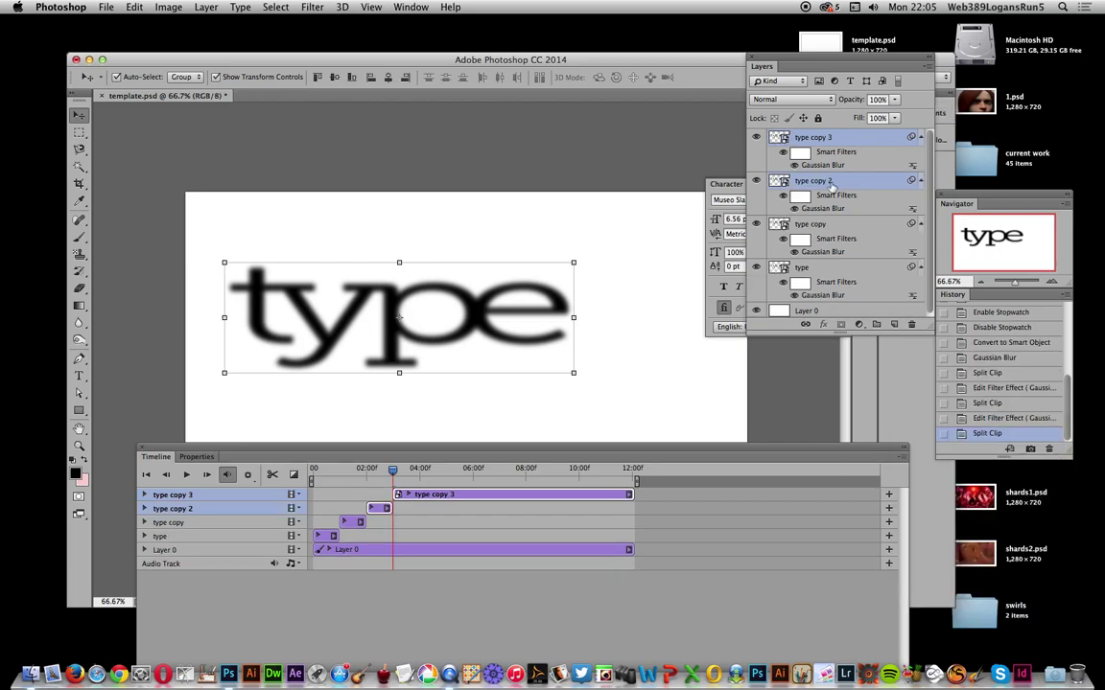
{"action": "double_click", "coordinate": [822, 165]}
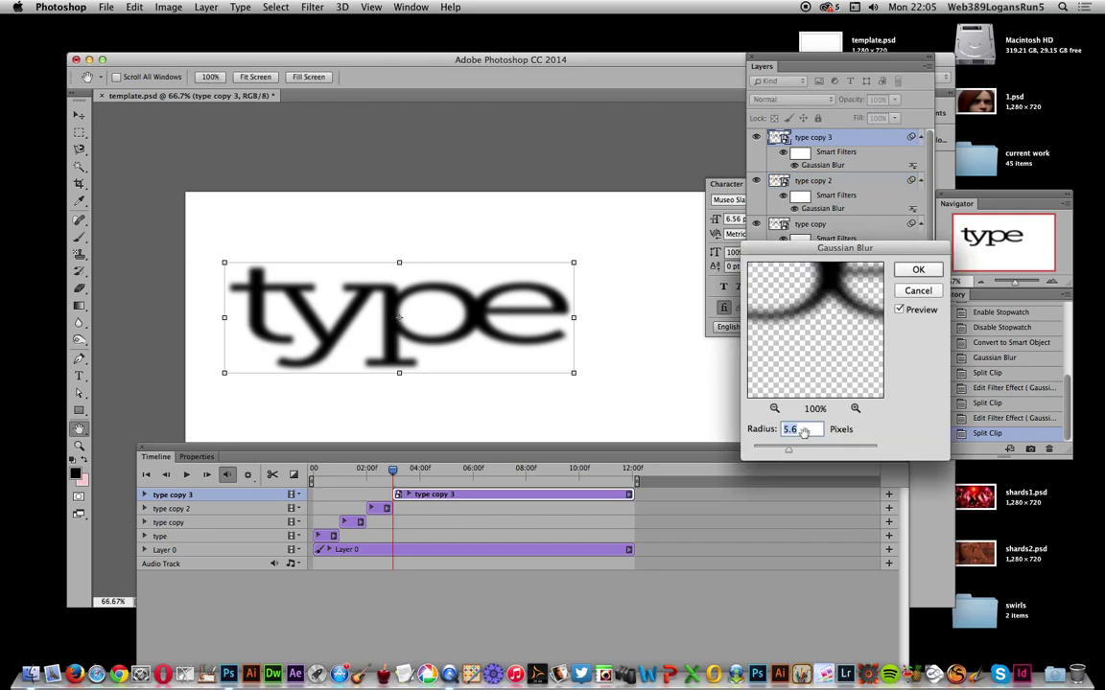
{"action": "mouse_move", "coordinate": [797, 448]}
{"action": "left_mouse_down"}
{"action": "mouse_move", "coordinate": [810, 454]}
{"action": "mouse_move", "coordinate": [792, 452]}
{"action": "mouse_move", "coordinate": [801, 452]}
{"action": "left_mouse_up"}
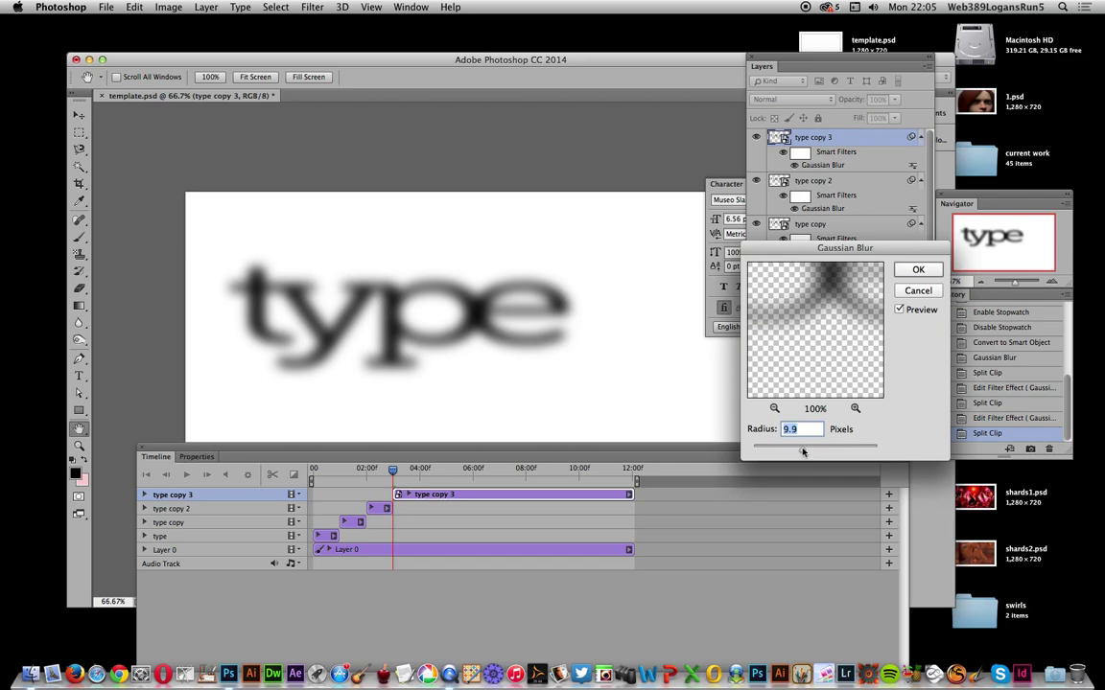
{"action": "left_click", "coordinate": [919, 272]}
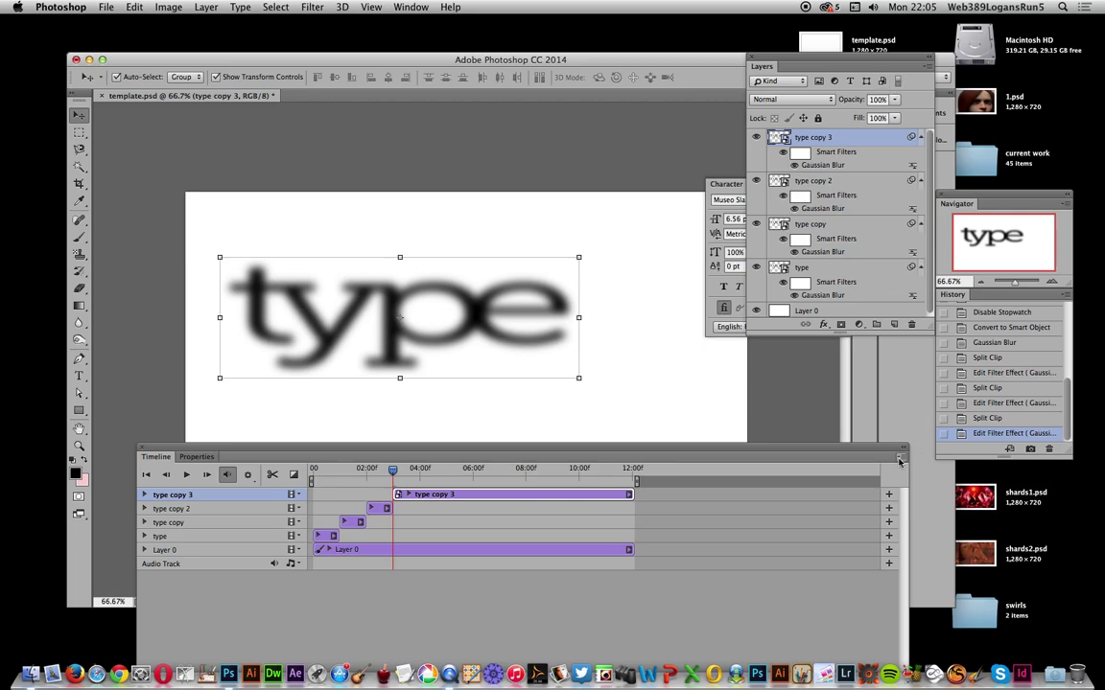
Raise type copy 3's Gaussian Blur to 19.0 pixels and scrub back to a sharper frame.
{"action": "left_click", "coordinate": [900, 458]}
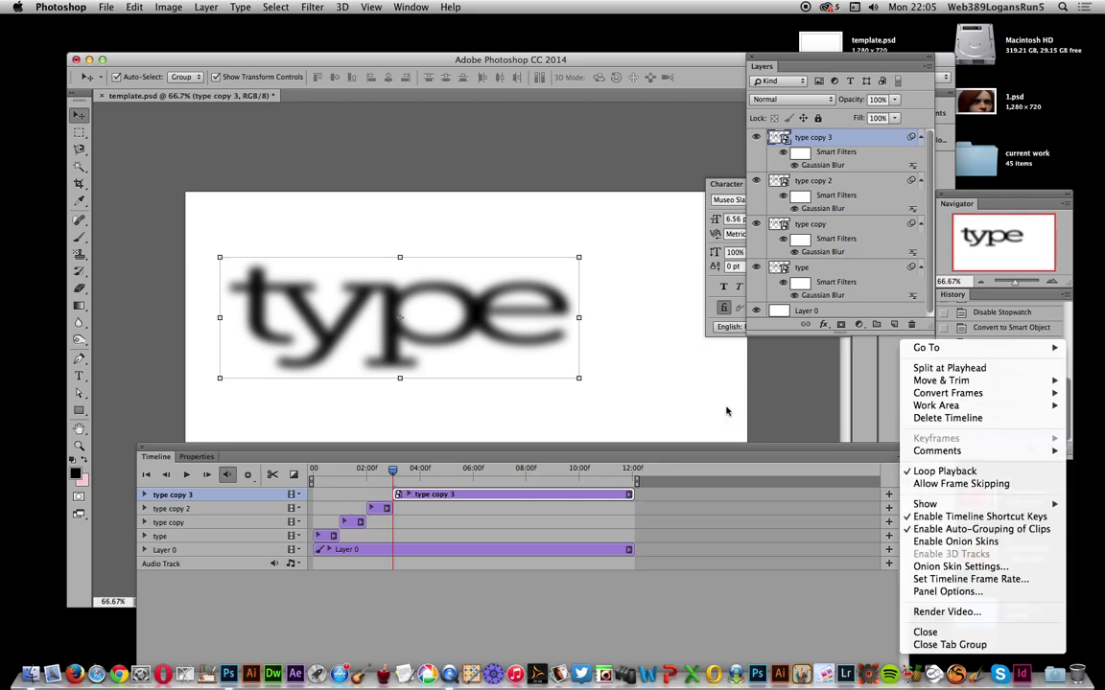
{"action": "left_click", "coordinate": [938, 370]}
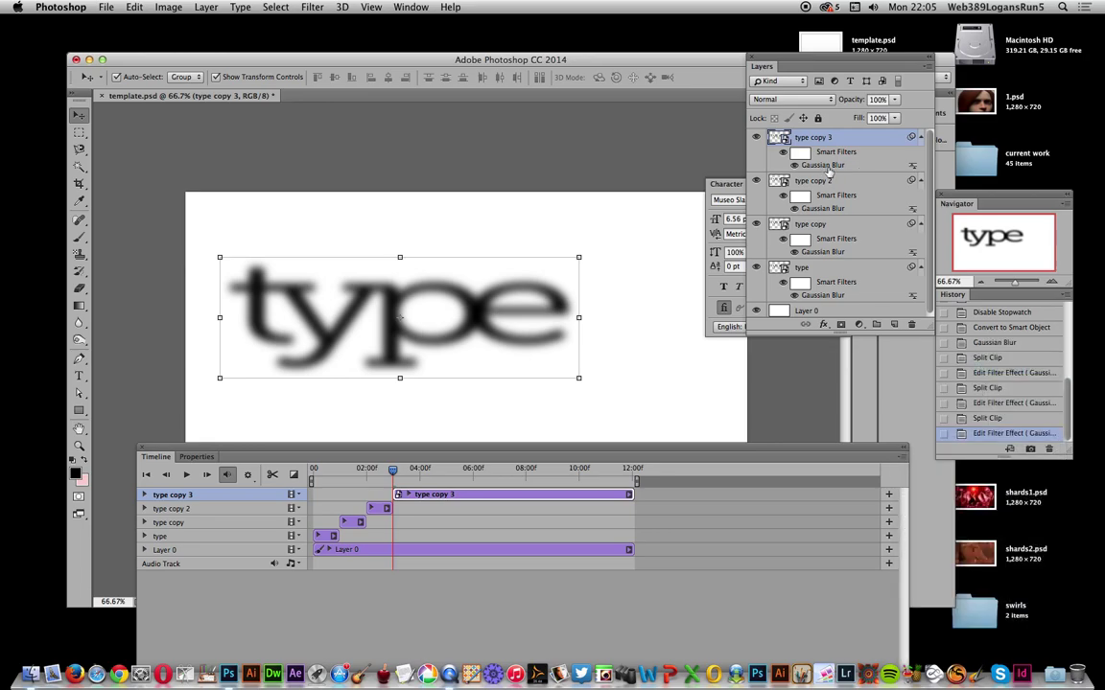
{"action": "scroll", "coordinate": [930, 166], "scroll_direction": "down", "scroll_amount": 1}
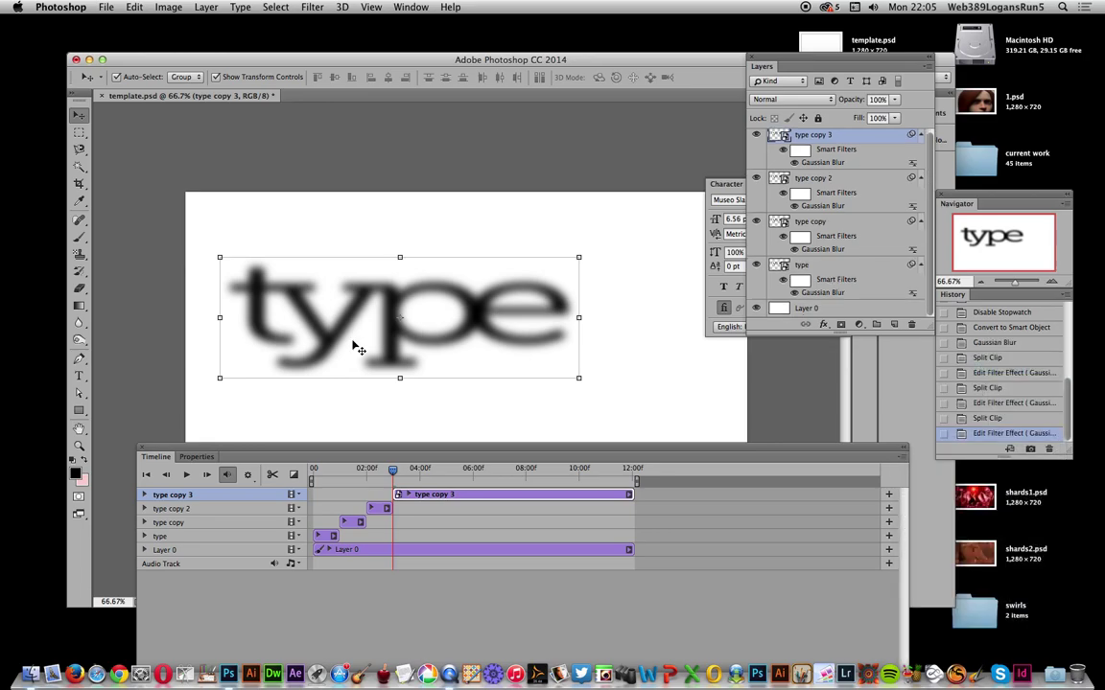
{"action": "double_click", "coordinate": [816, 163]}
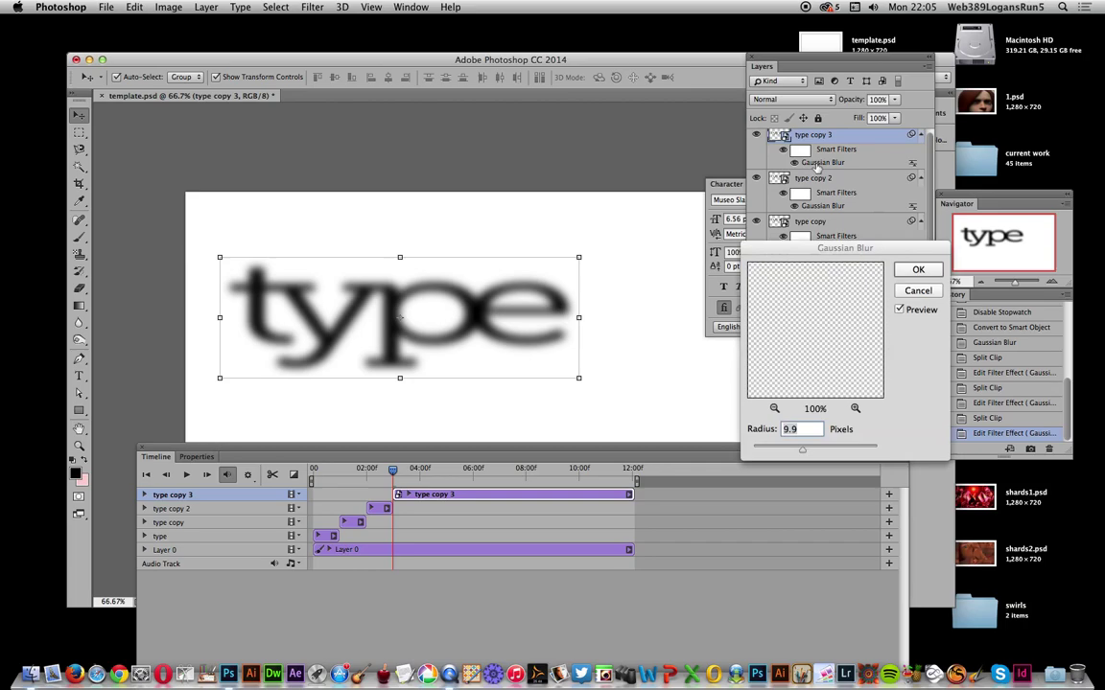
{"action": "left_click_drag", "start_coordinate": [813, 450], "coordinate": [806, 450]}
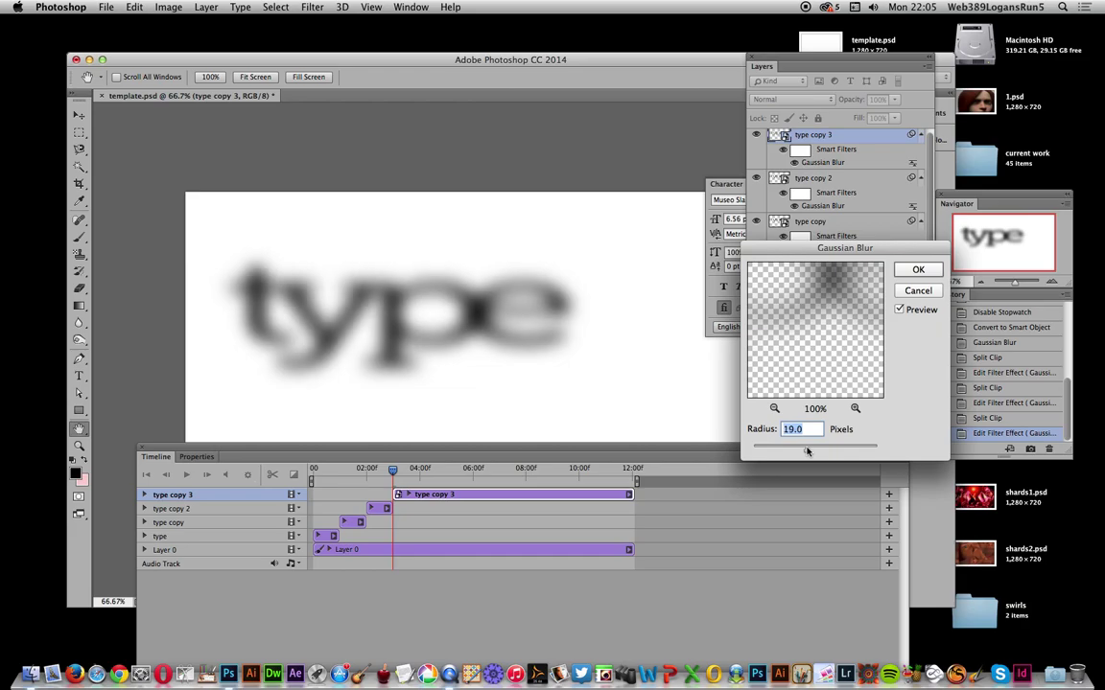
{"action": "left_click", "coordinate": [918, 269]}
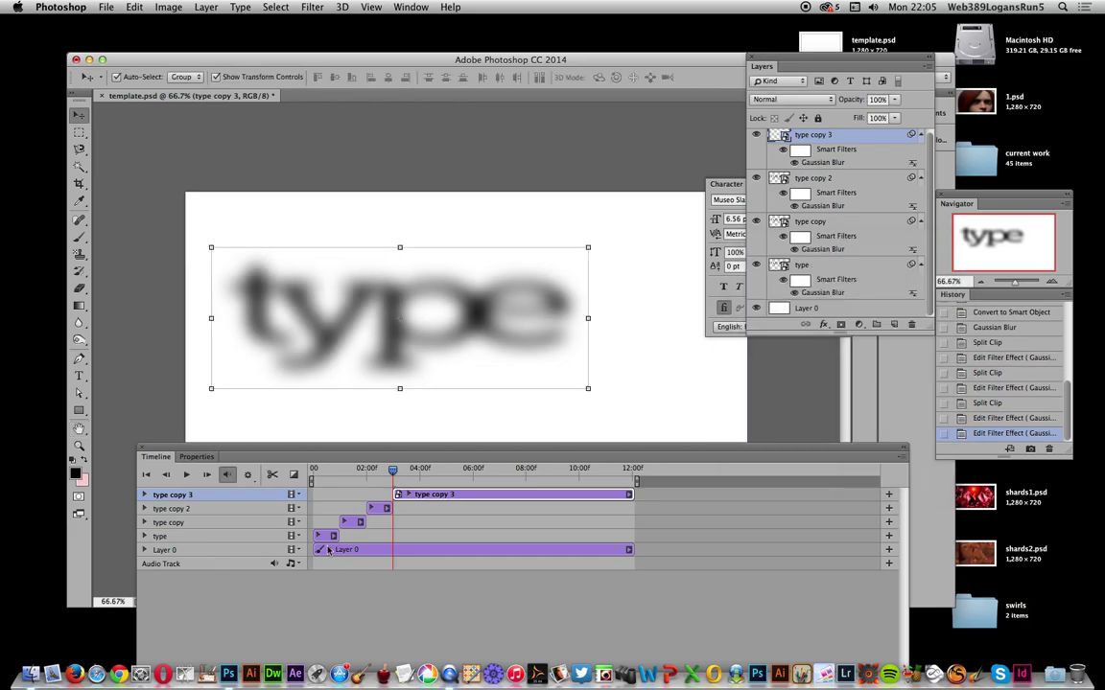
{"action": "left_click_drag", "start_coordinate": [392, 472], "coordinate": [313, 471]}
{"action": "left_click", "coordinate": [187, 475]}
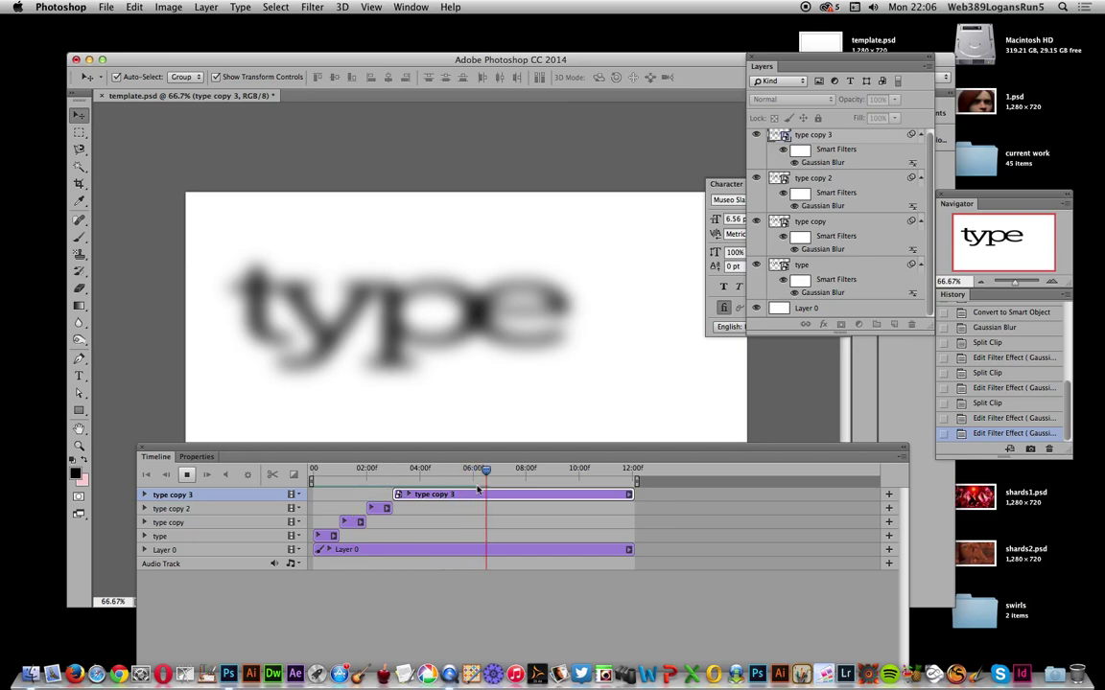
{"action": "left_click", "coordinate": [188, 476]}
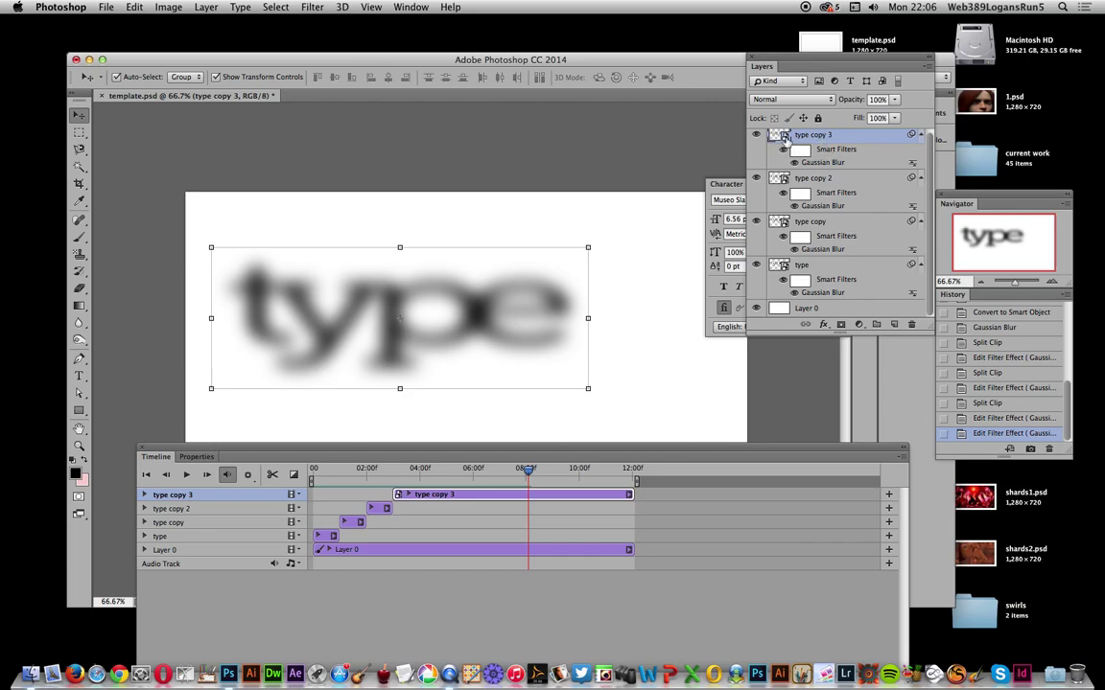
In type copy 3's smart object, replace the text with 'sun' and nudge it slightly right and down.
{"action": "double_click", "coordinate": [785, 137]}
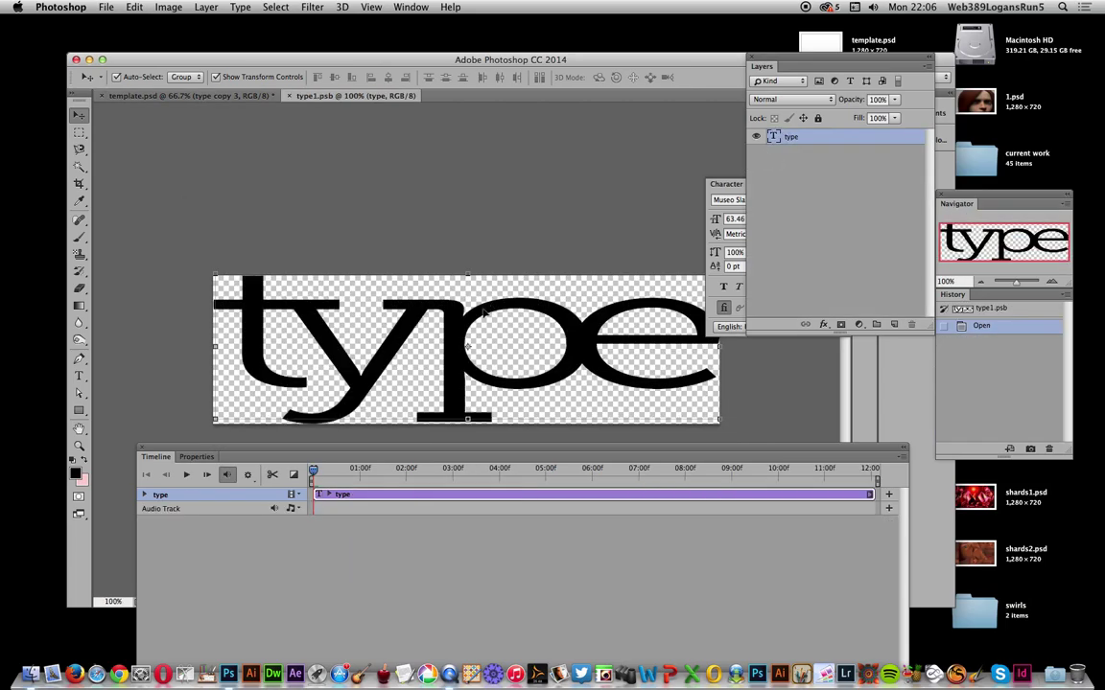
{"action": "left_click", "coordinate": [78, 375]}
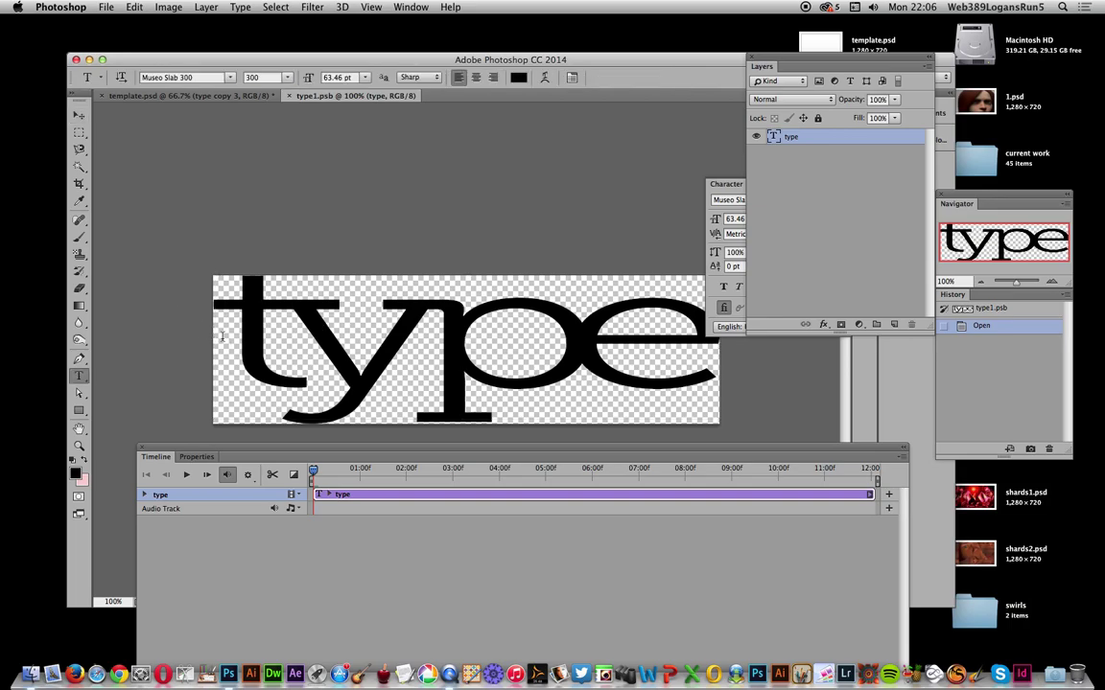
{"action": "left_click_drag", "start_coordinate": [197, 301], "coordinate": [655, 301]}
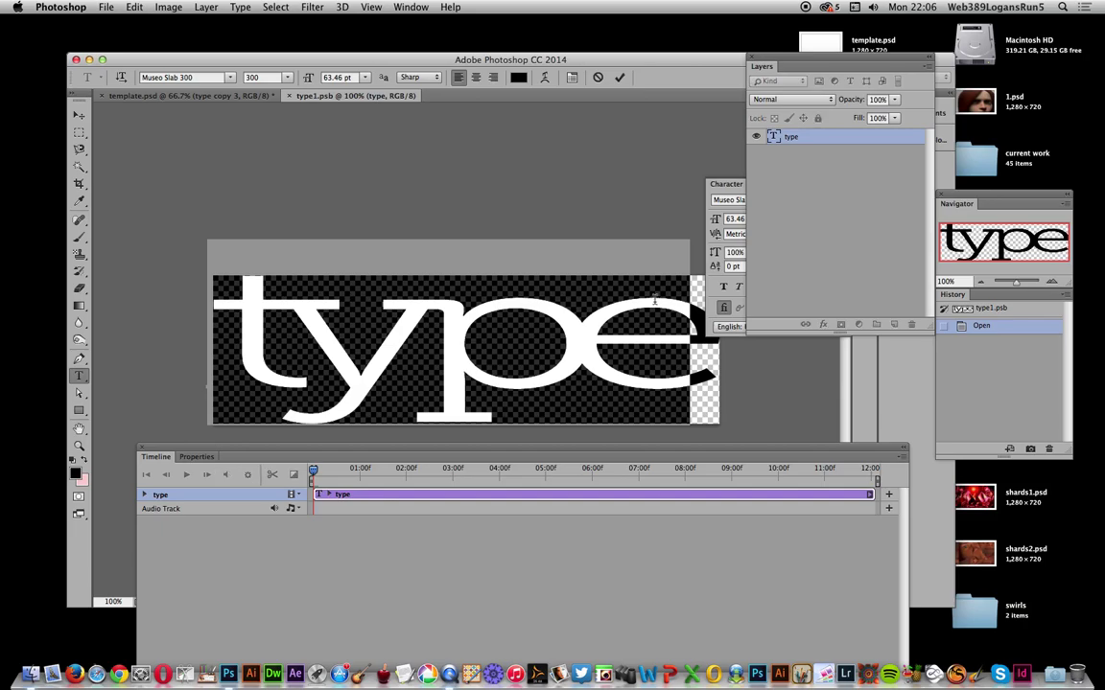
{"action": "type", "text": "sun"}
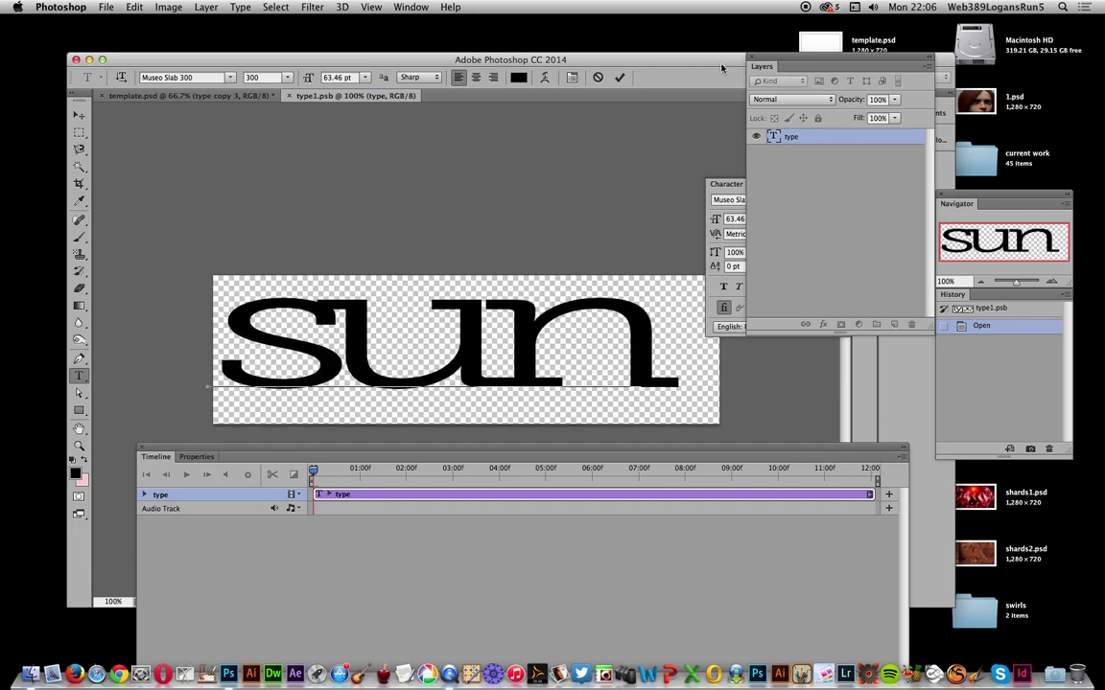
{"action": "key", "text": "super+Return"}
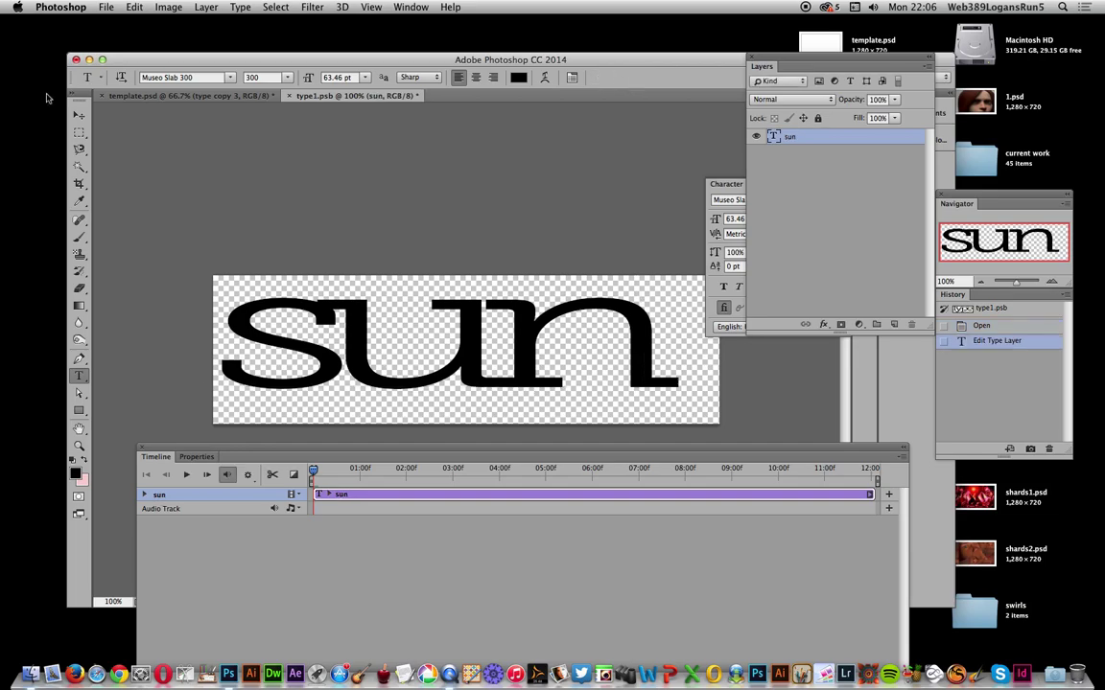
{"action": "left_click", "coordinate": [79, 114]}
{"action": "left_click_drag", "start_coordinate": [475, 315], "coordinate": [488, 324]}
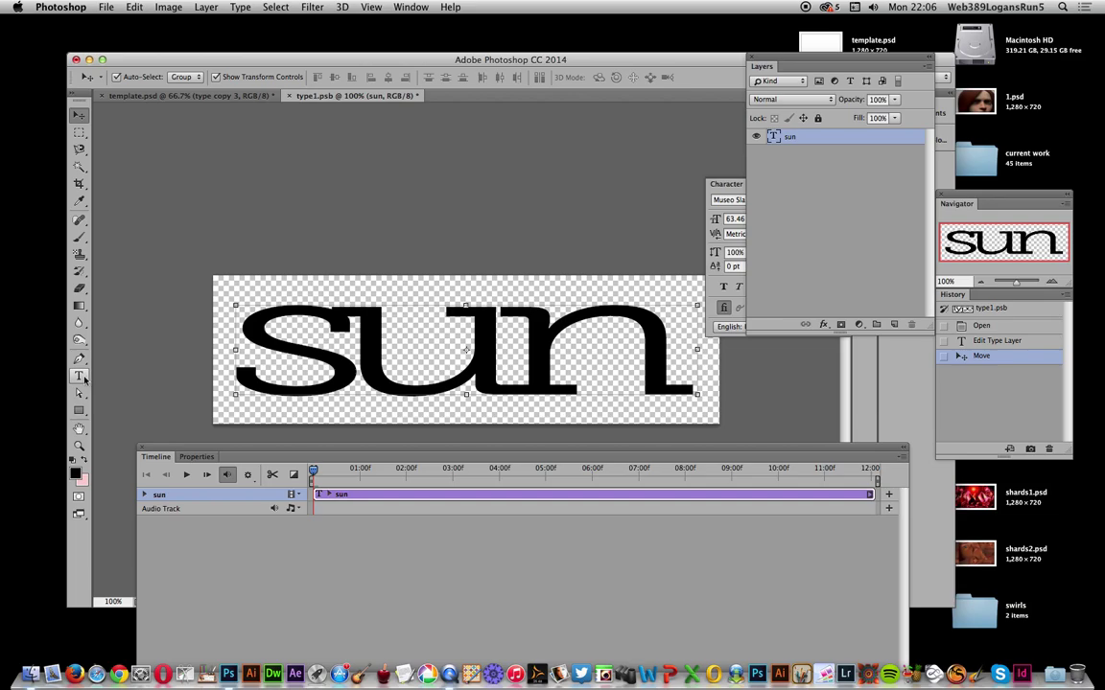
Recolour the 'sun' text pinkish red (de6868) and commit it.
{"action": "left_click", "coordinate": [80, 376]}
{"action": "left_click_drag", "start_coordinate": [653, 343], "coordinate": [225, 326]}
{"action": "left_click", "coordinate": [75, 472]}
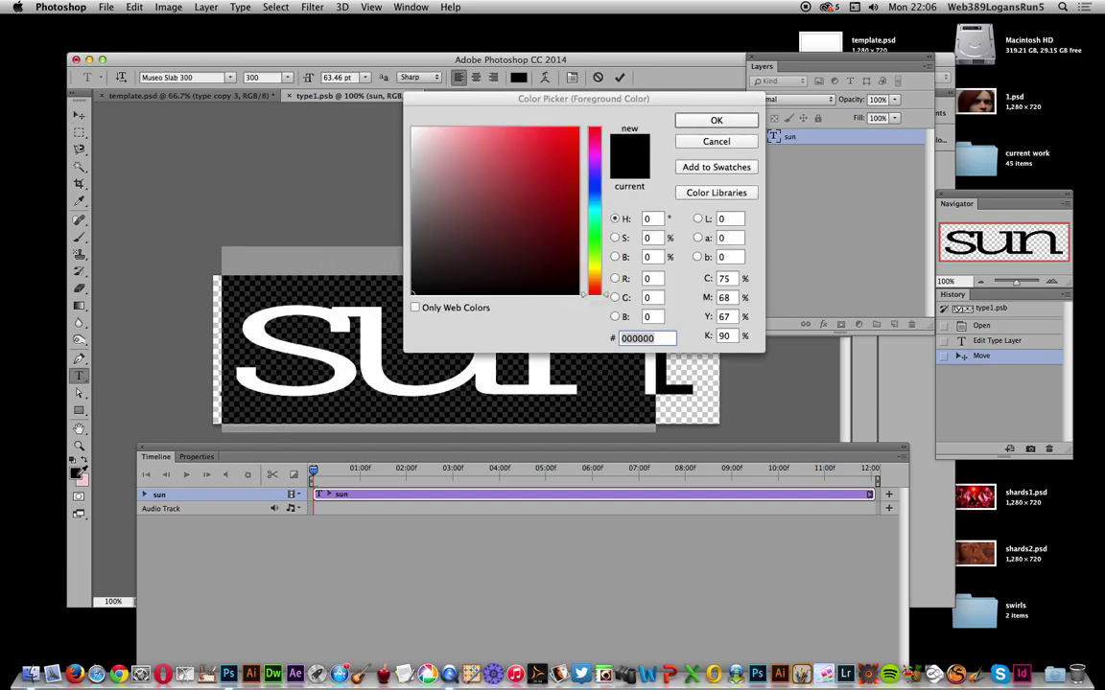
{"action": "left_click", "coordinate": [501, 149]}
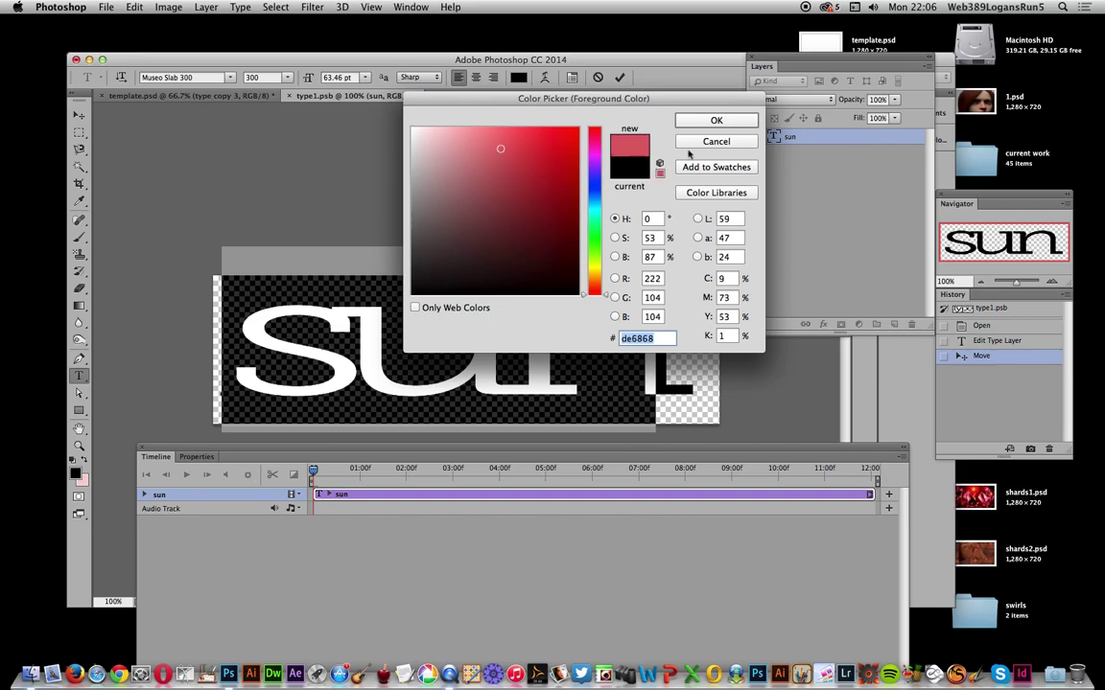
{"action": "key", "text": "Return"}
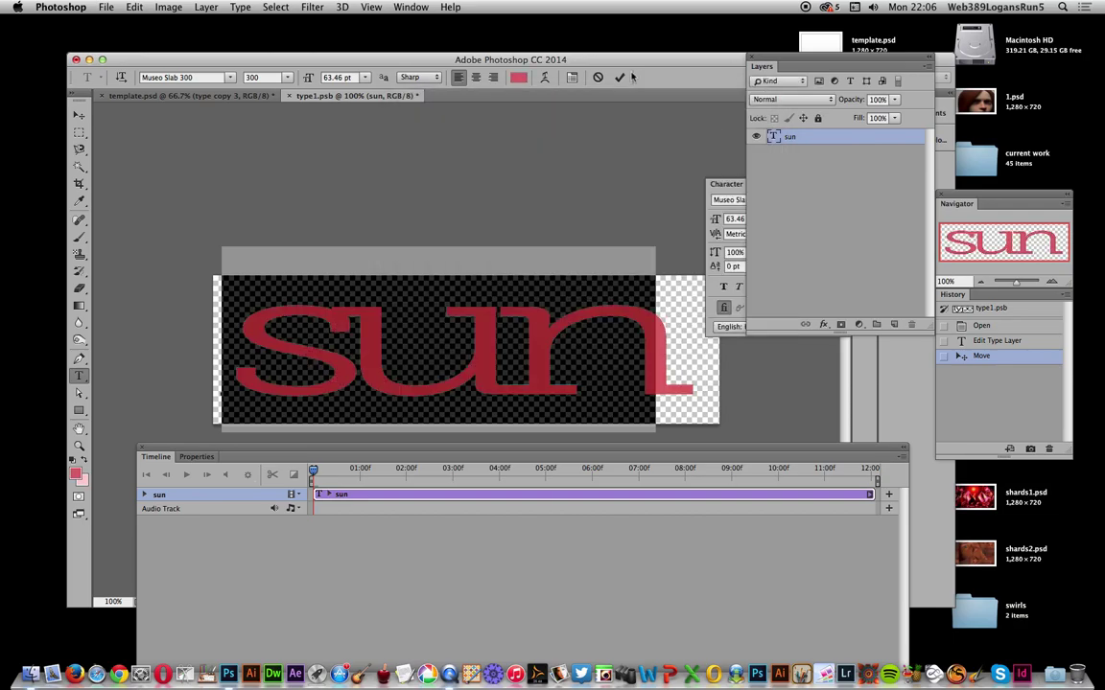
{"action": "left_click", "coordinate": [620, 76]}
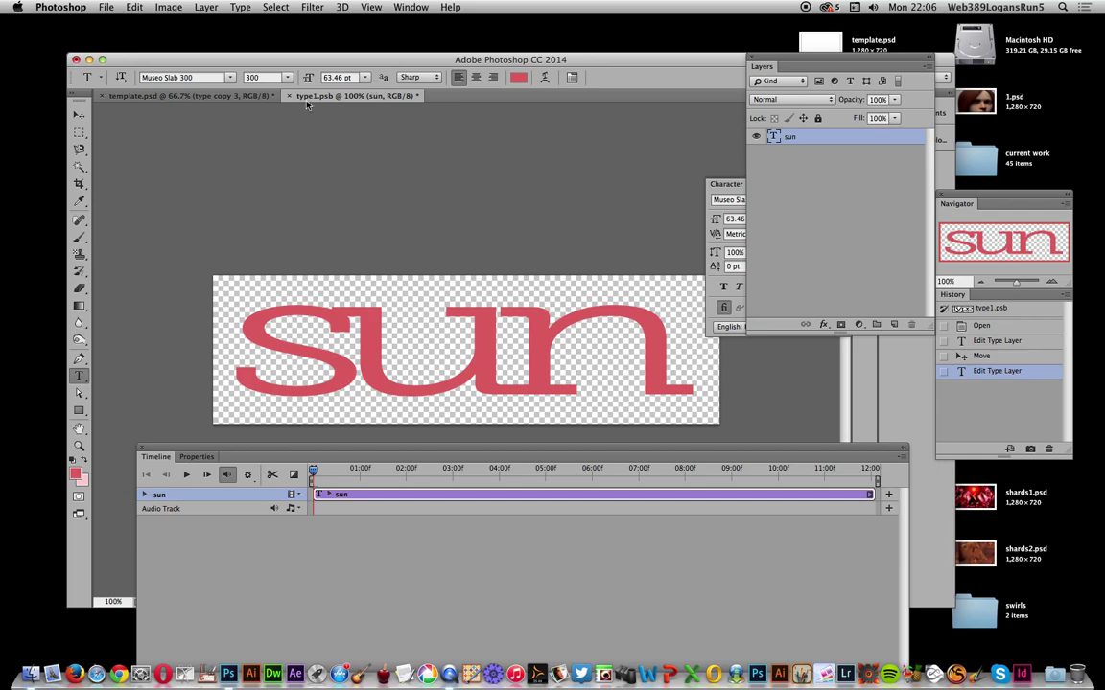
{"action": "left_click", "coordinate": [290, 96]}
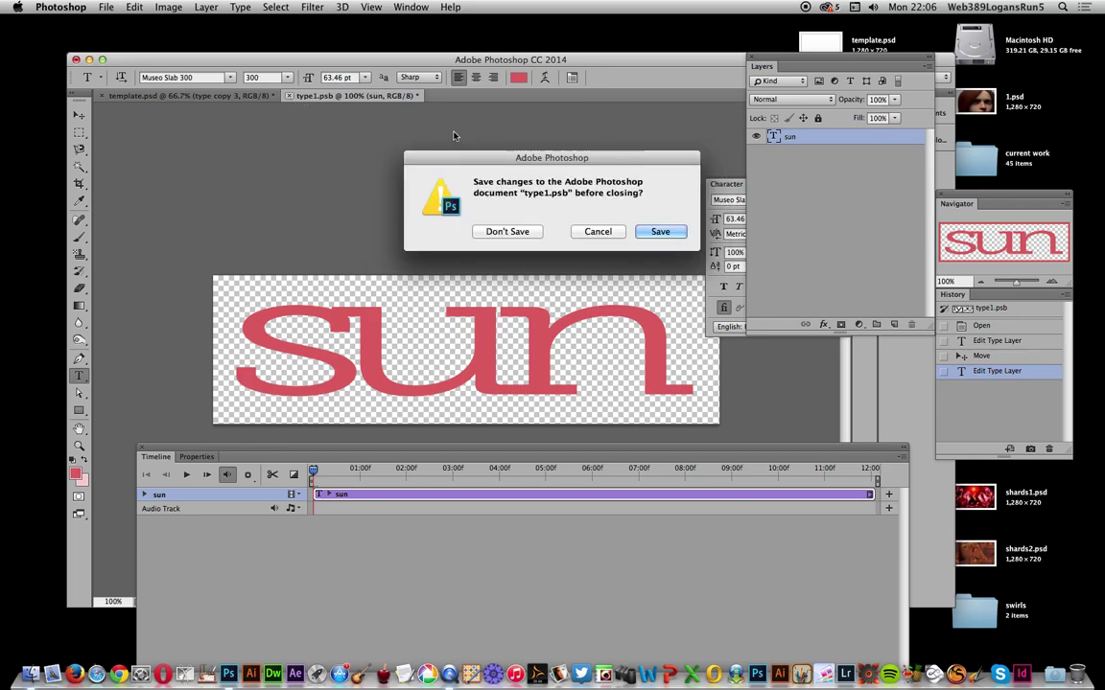
{"action": "left_click", "coordinate": [661, 232]}
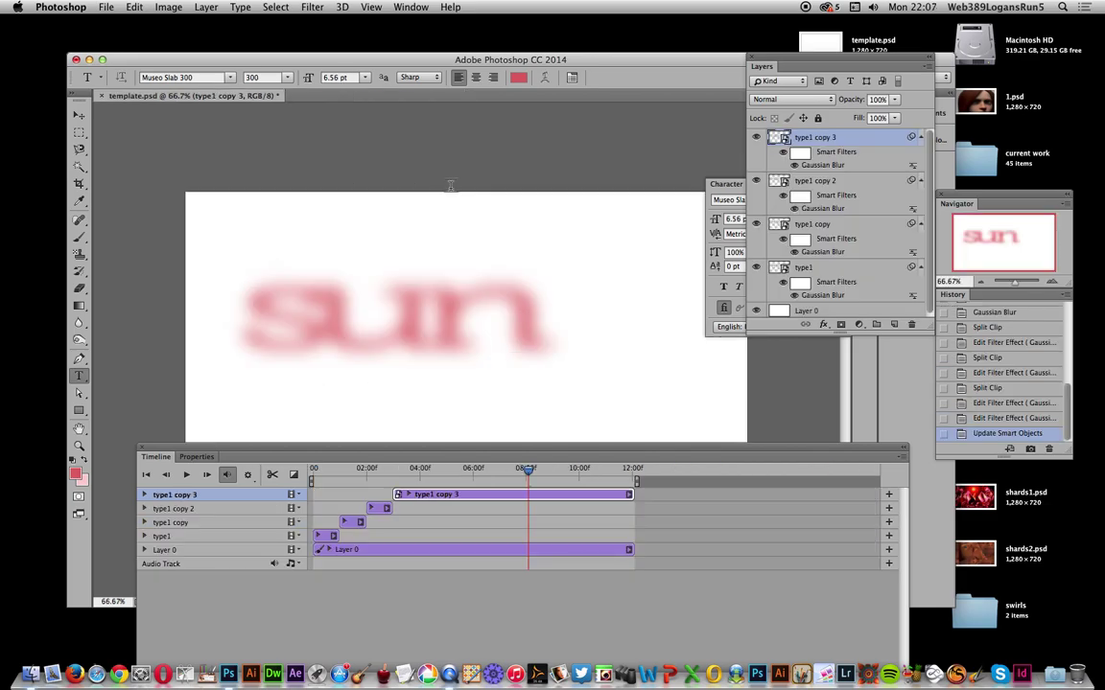
{"action": "left_click", "coordinate": [190, 474]}
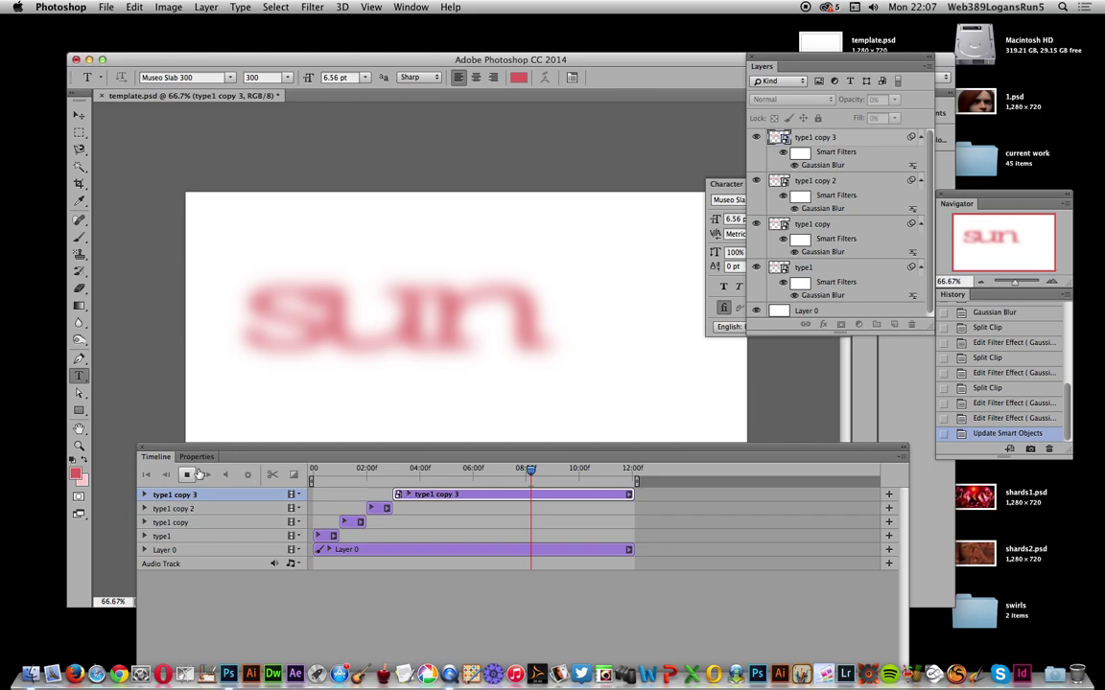
{"action": "left_click", "coordinate": [189, 474]}
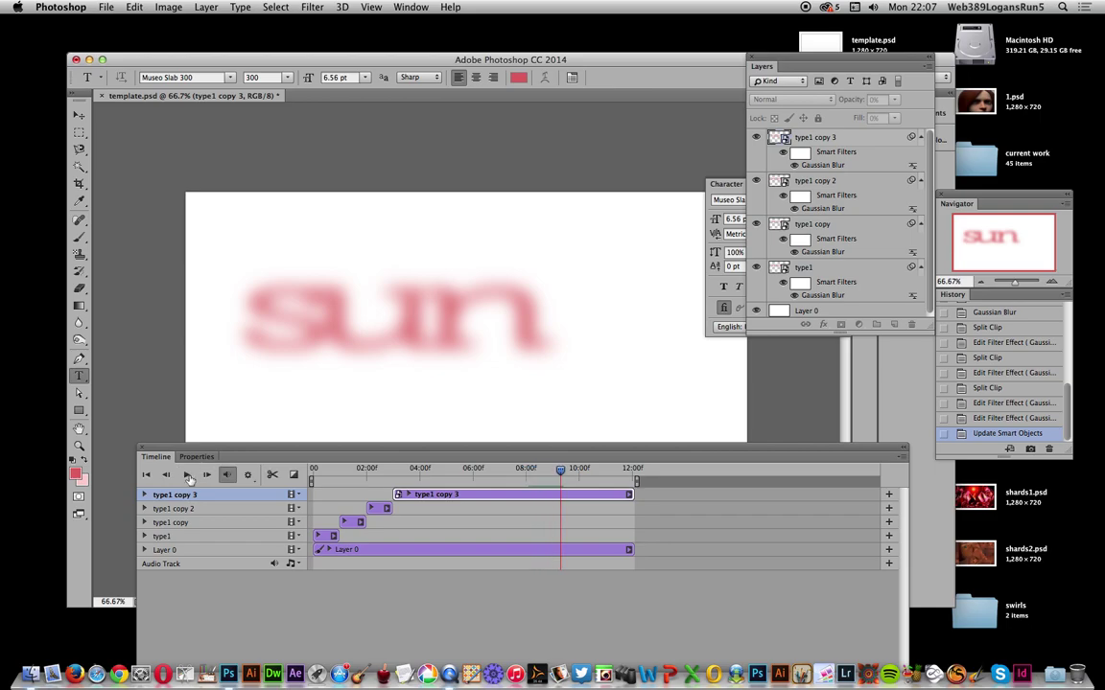
{"action": "left_click", "coordinate": [188, 475]}
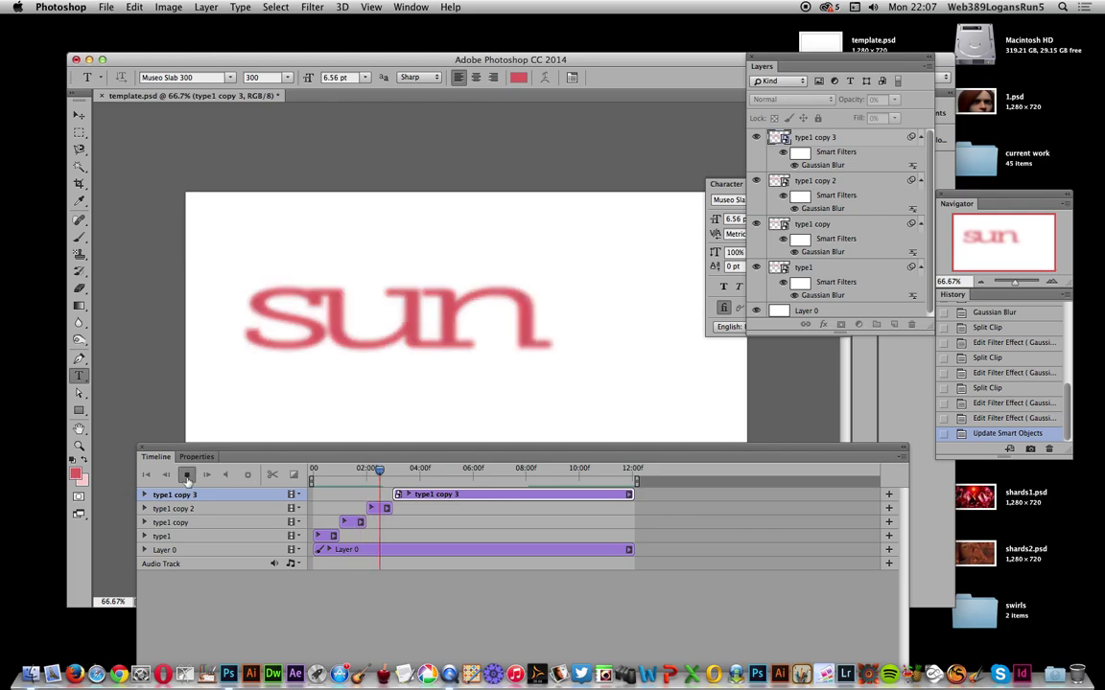
{"action": "left_click", "coordinate": [187, 477]}
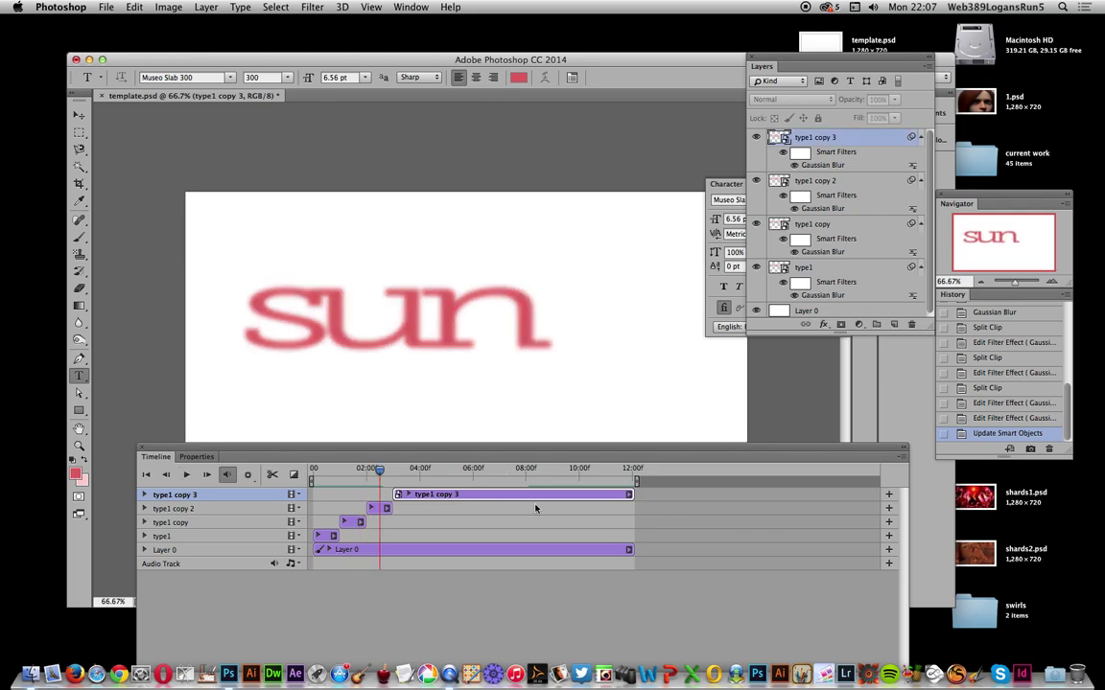
Merge the four blurred type1 layers into one smart object and rewind the playhead to the start.
{"action": "left_click", "coordinate": [176, 538], "text": "shift"}
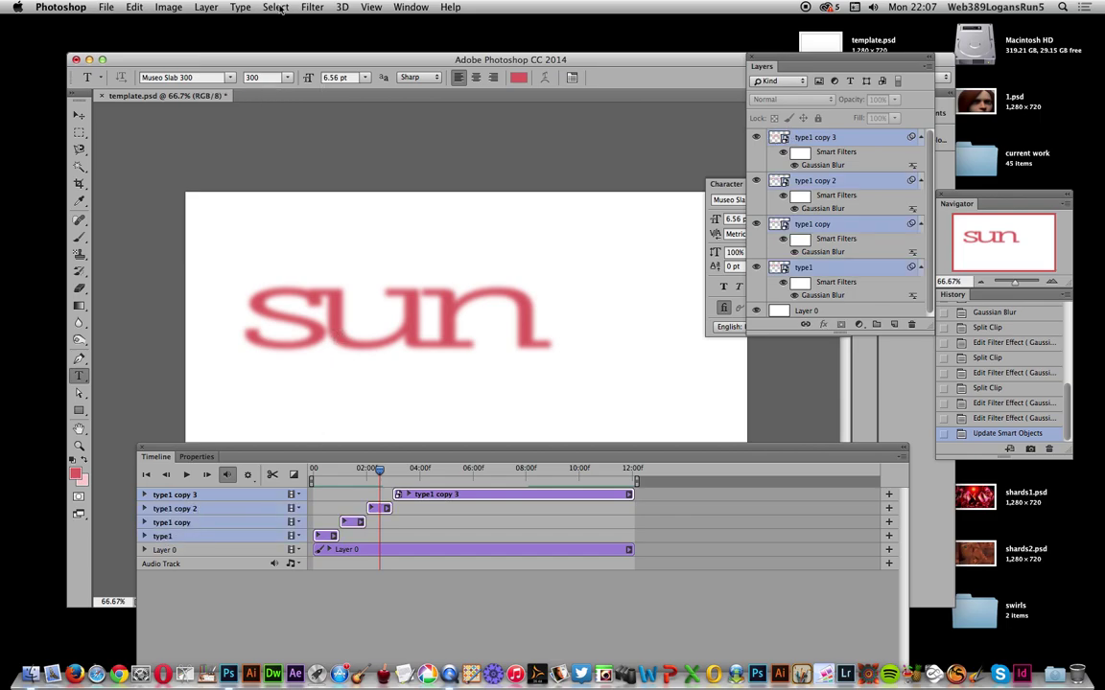
{"action": "left_click", "coordinate": [192, 6]}
{"action": "mouse_move", "coordinate": [225, 220]}
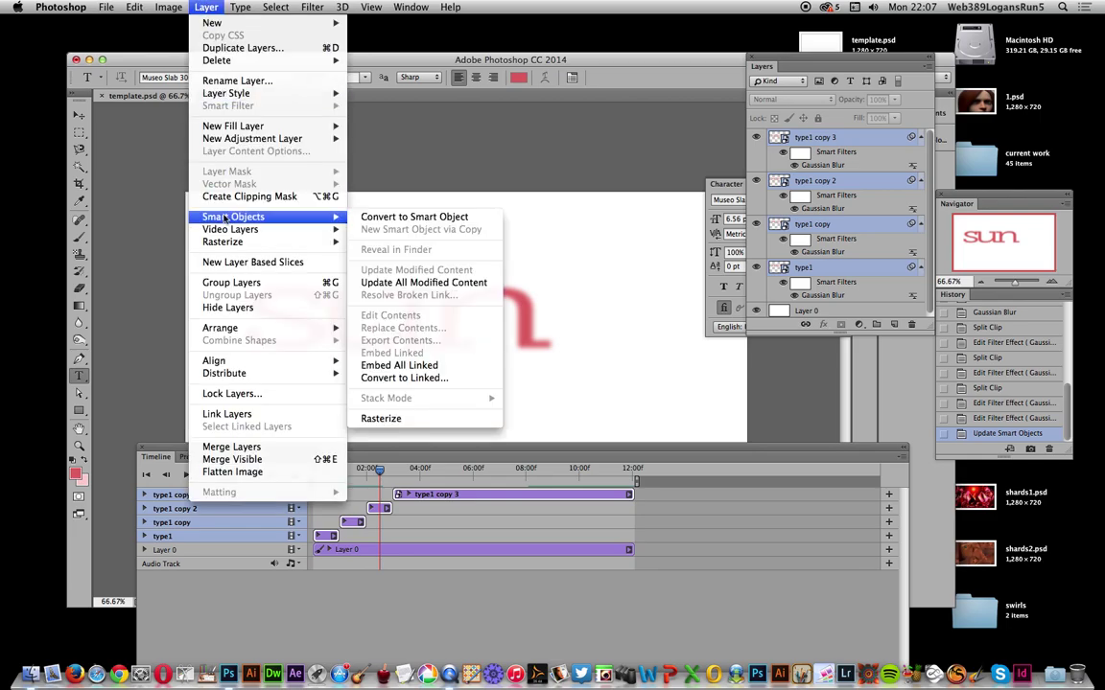
{"action": "left_click", "coordinate": [422, 217]}
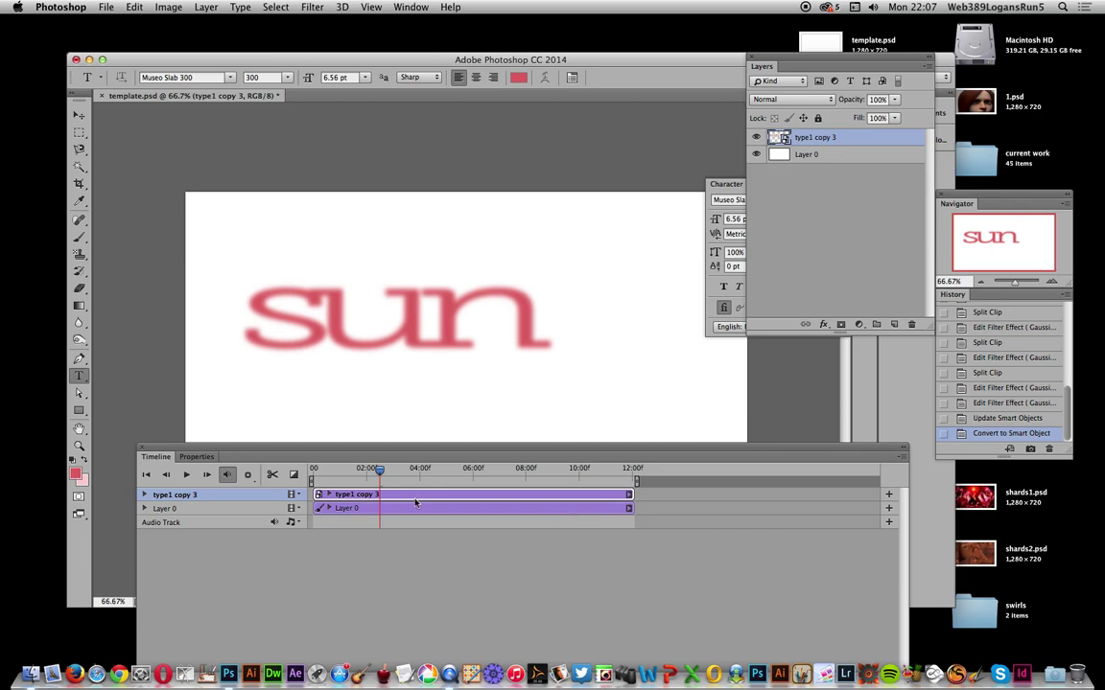
{"action": "left_click", "coordinate": [329, 496]}
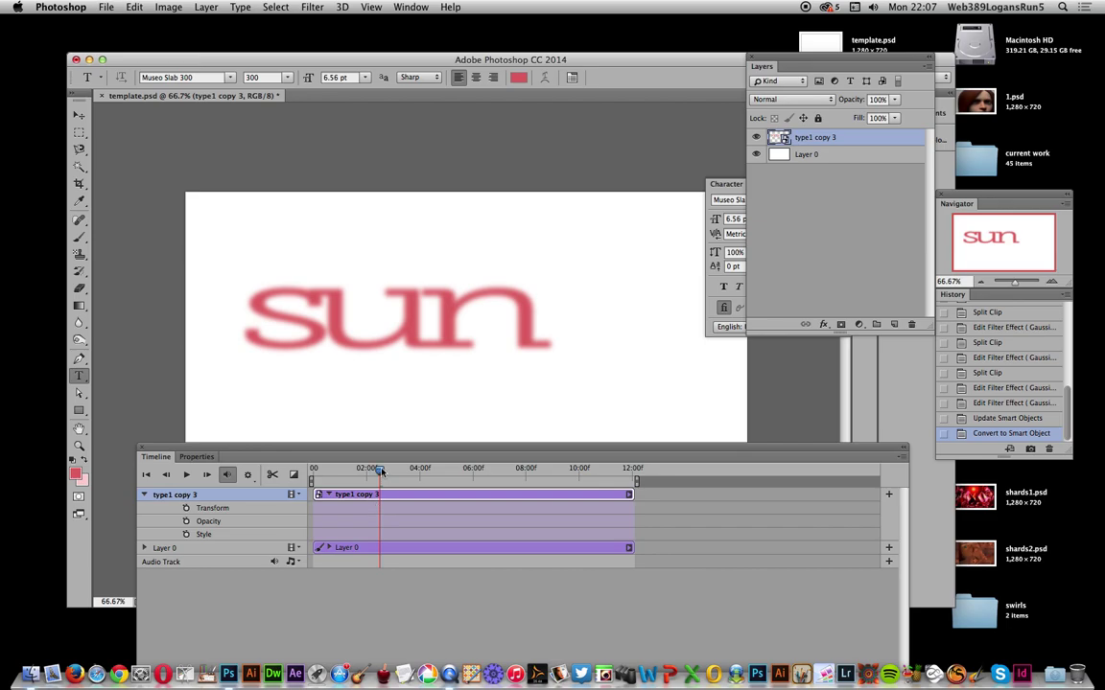
{"action": "left_click_drag", "start_coordinate": [380, 470], "coordinate": [320, 470]}
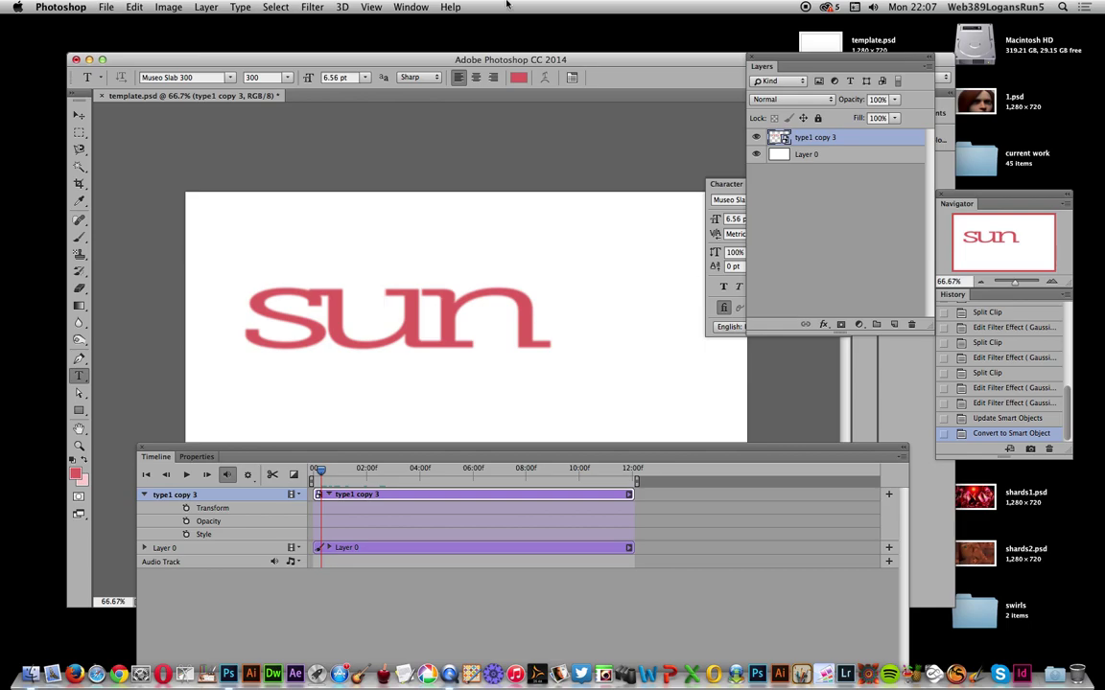
Apply a Wave distortion filter to type1 copy 3 and set the playhead to 04:00f.
{"action": "left_click", "coordinate": [313, 7]}
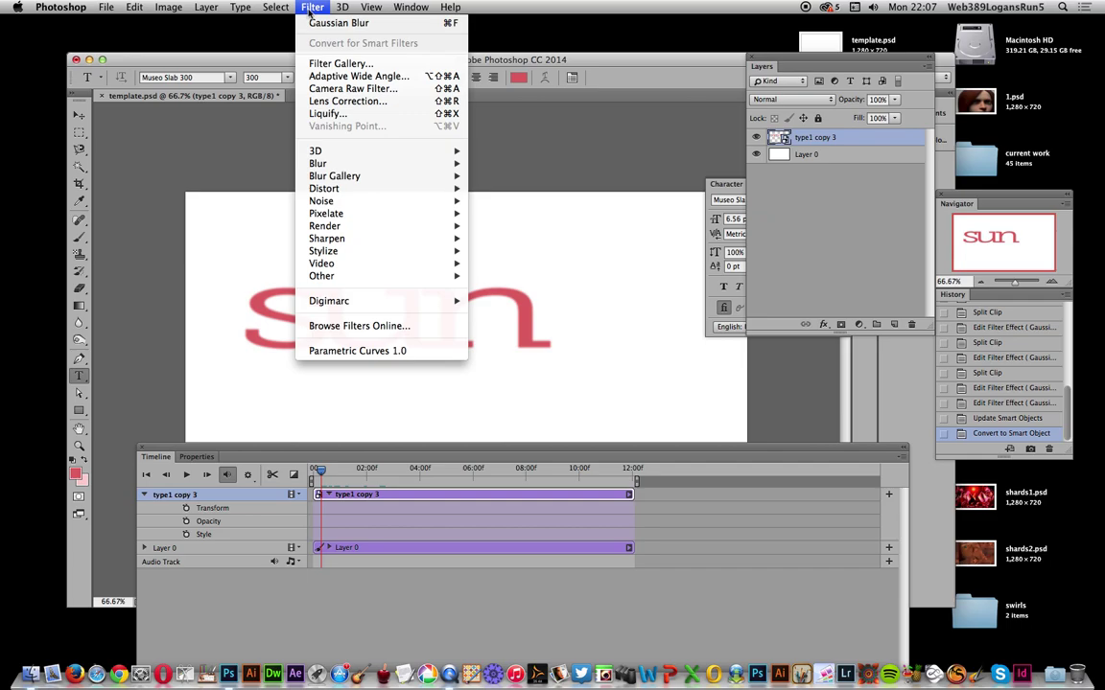
{"action": "mouse_move", "coordinate": [328, 190]}
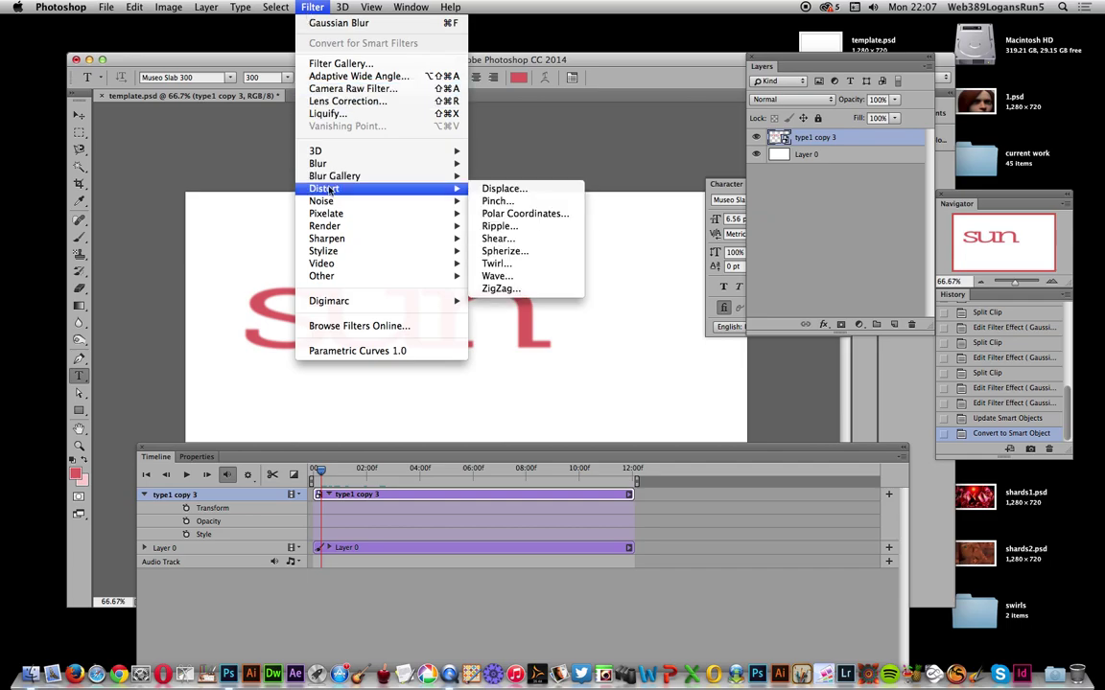
{"action": "left_click", "coordinate": [552, 277]}
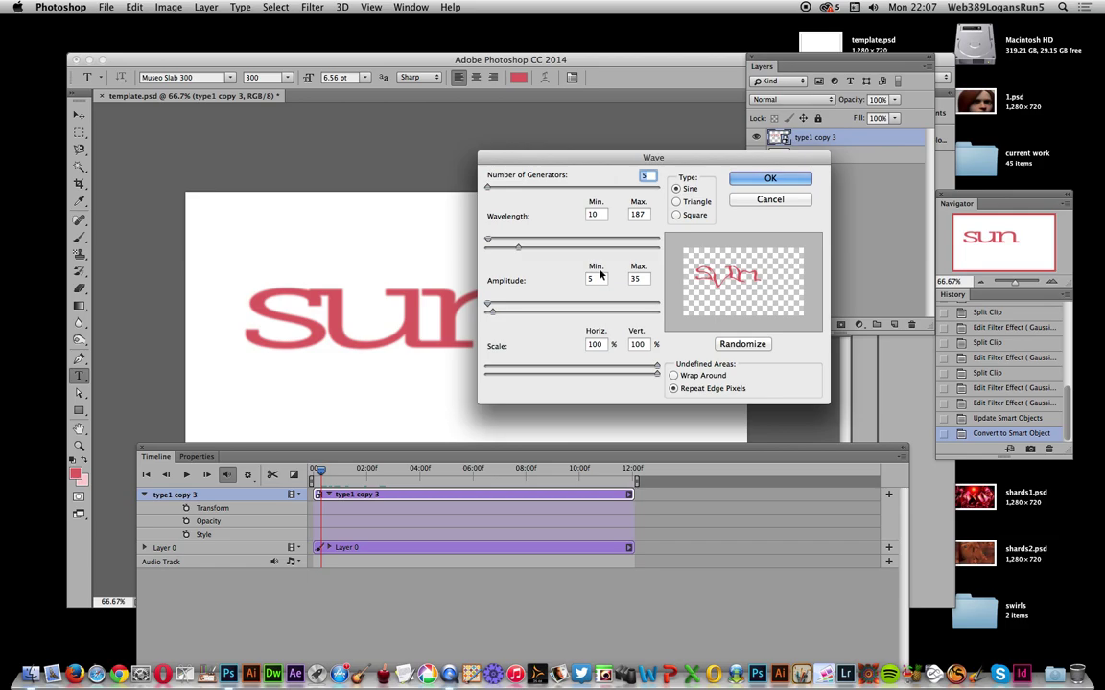
{"action": "left_click", "coordinate": [786, 178]}
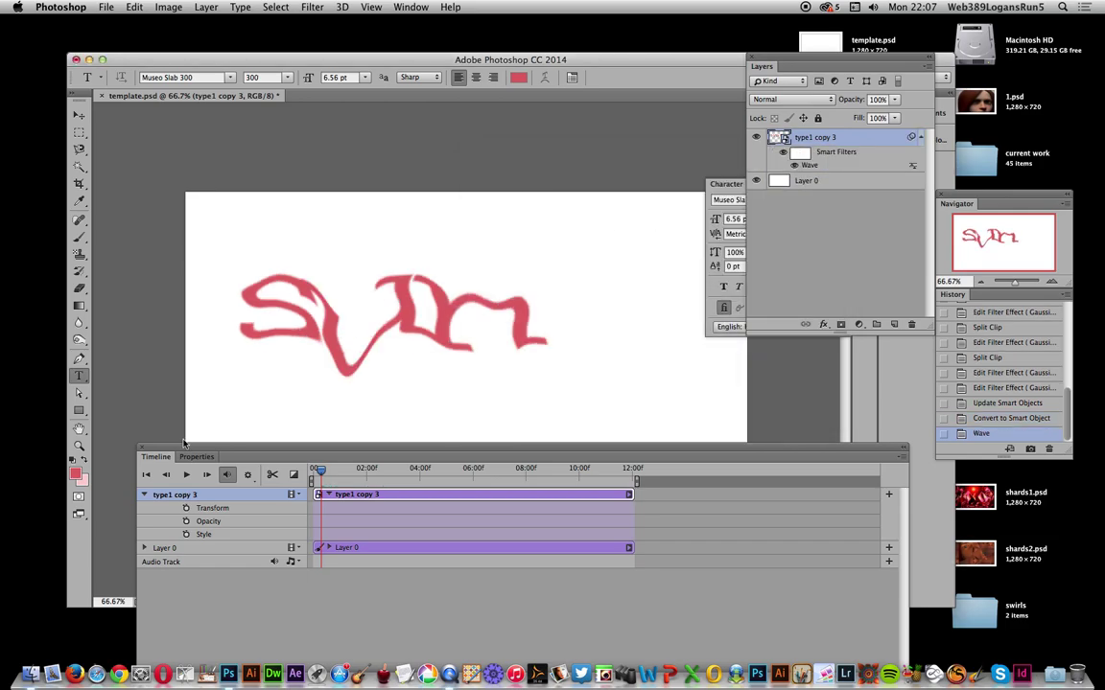
{"action": "left_click", "coordinate": [323, 473]}
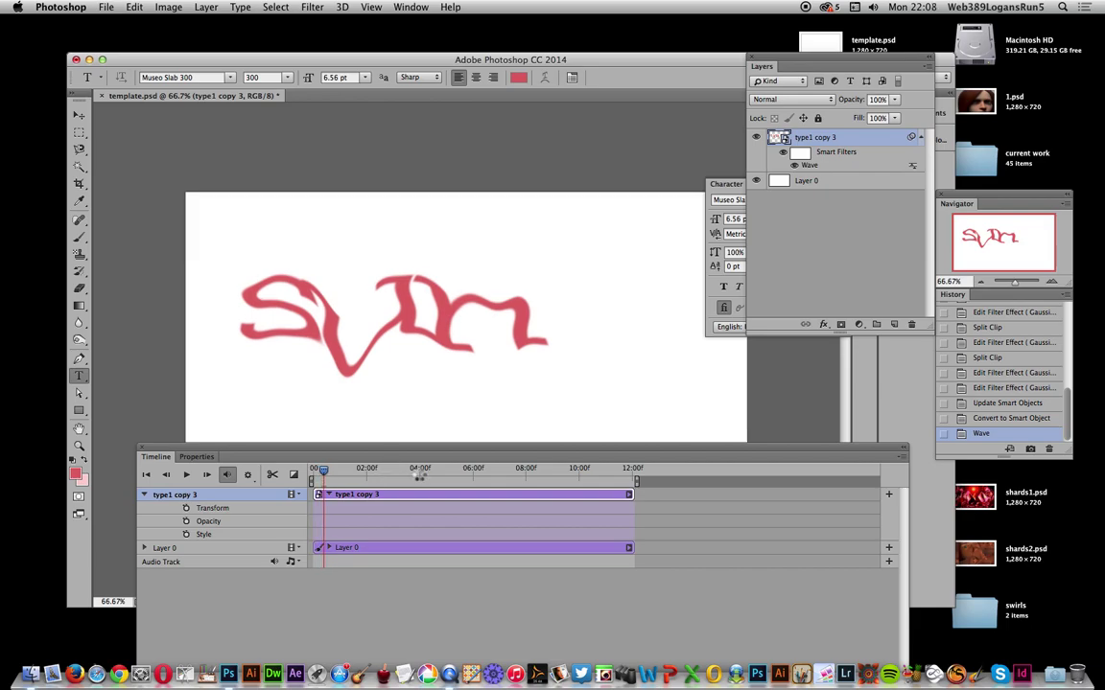
{"action": "left_click", "coordinate": [419, 470]}
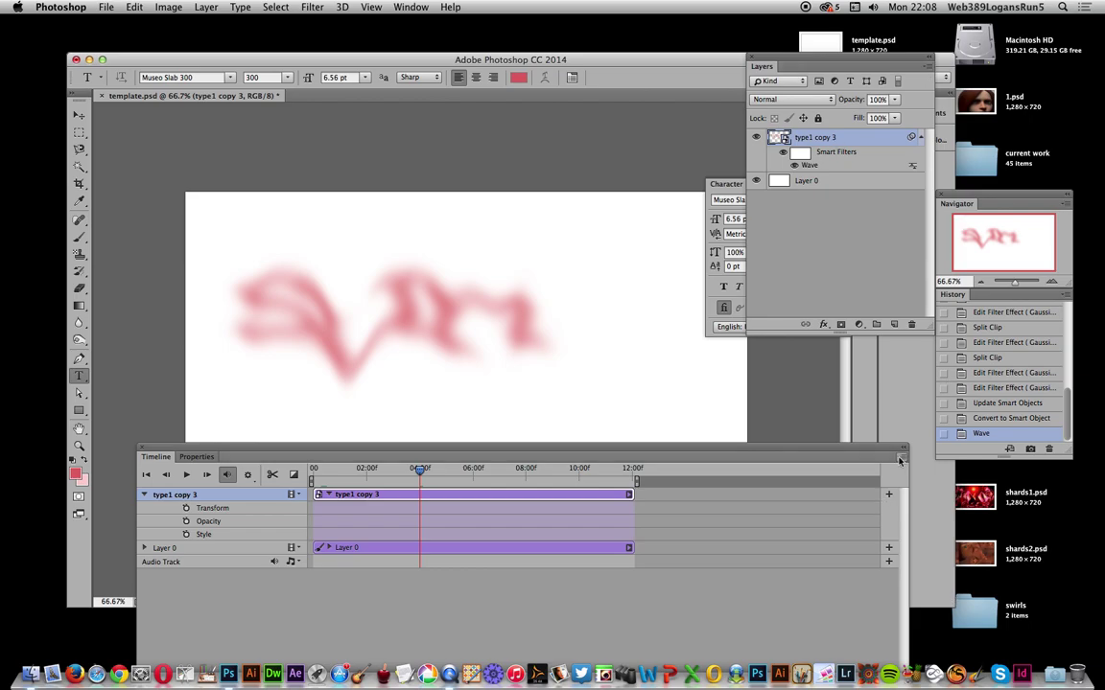
Split the clip at 04:00f and hide the Wave filter on the new type1 copy 4.
{"action": "left_click", "coordinate": [900, 460]}
{"action": "left_click", "coordinate": [926, 377]}
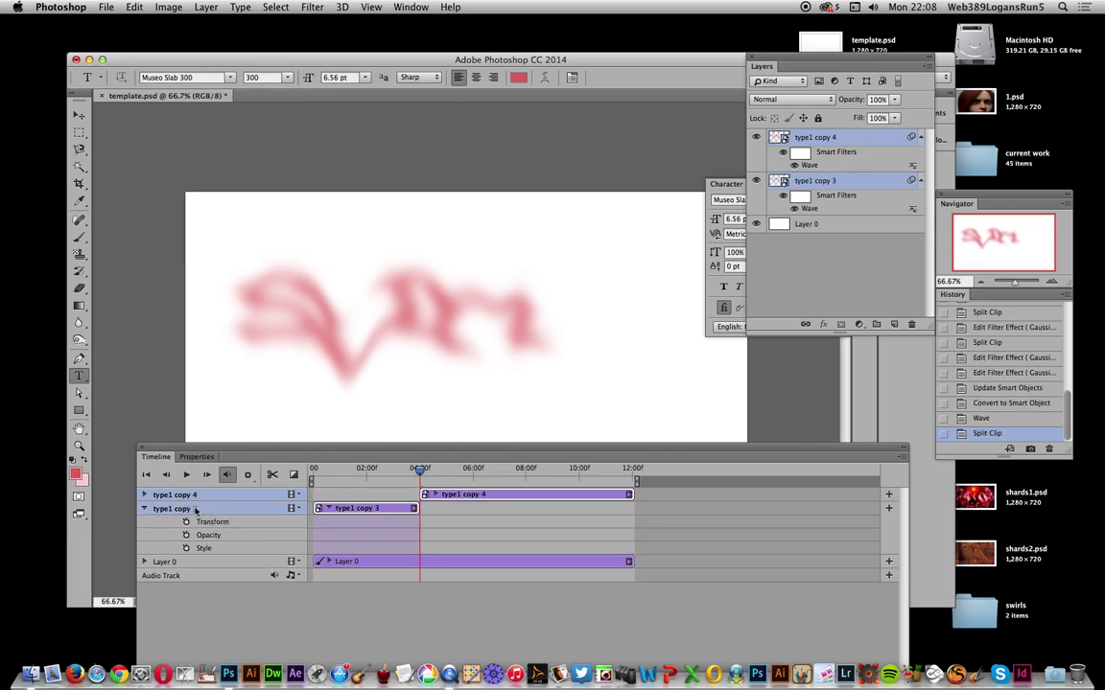
{"action": "left_click", "coordinate": [515, 494]}
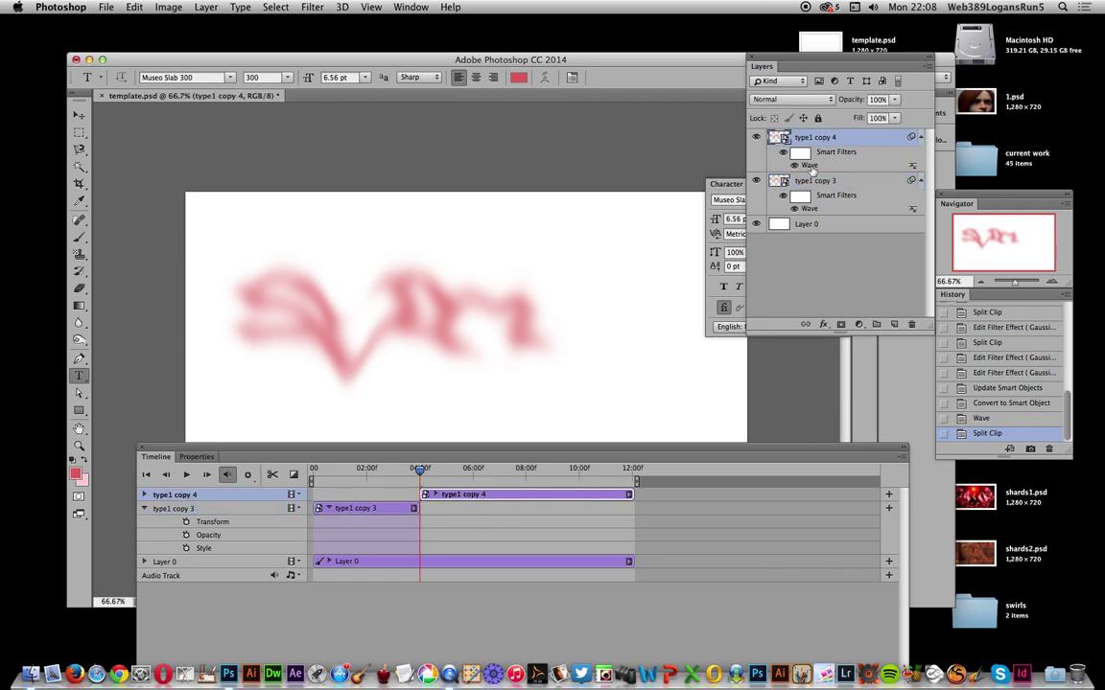
{"action": "left_click", "coordinate": [794, 165]}
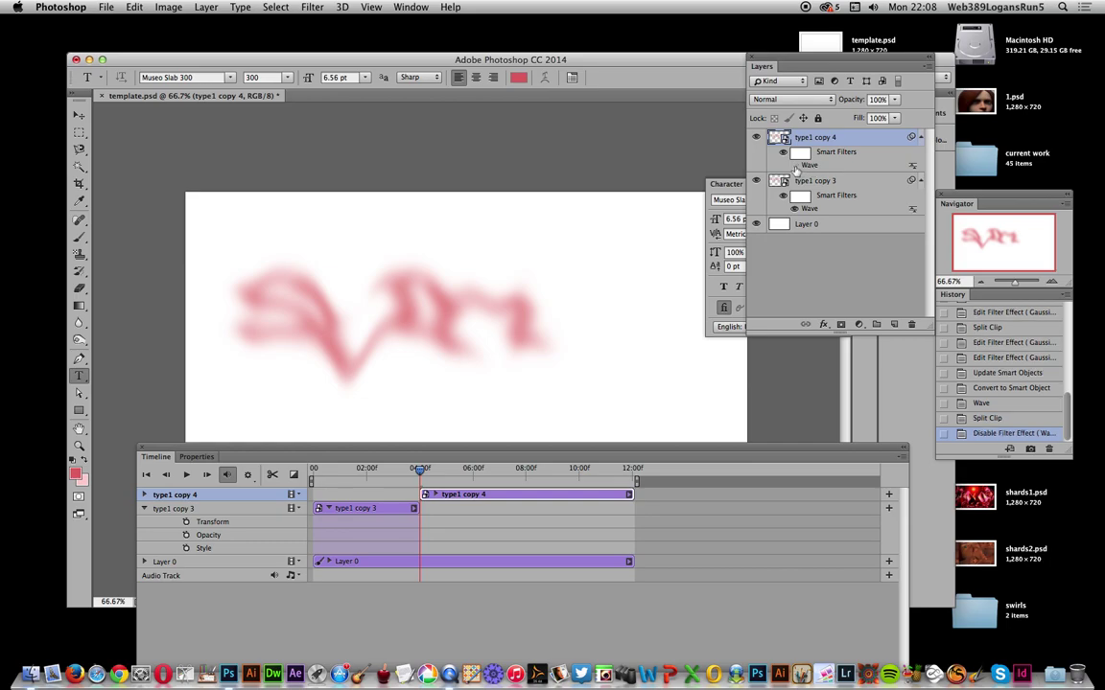
Add a ZigZag filter (Amount 32, Pond Ripples) to type1 copy 4.
{"action": "left_click", "coordinate": [312, 7]}
{"action": "mouse_move", "coordinate": [342, 190]}
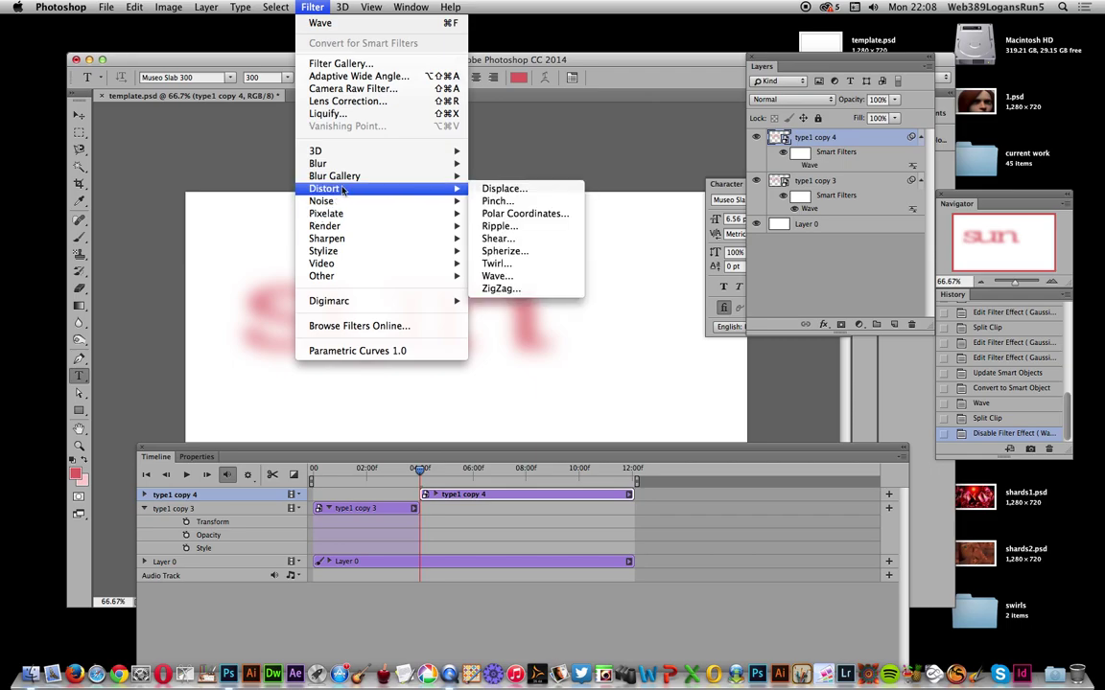
{"action": "left_click", "coordinate": [485, 285]}
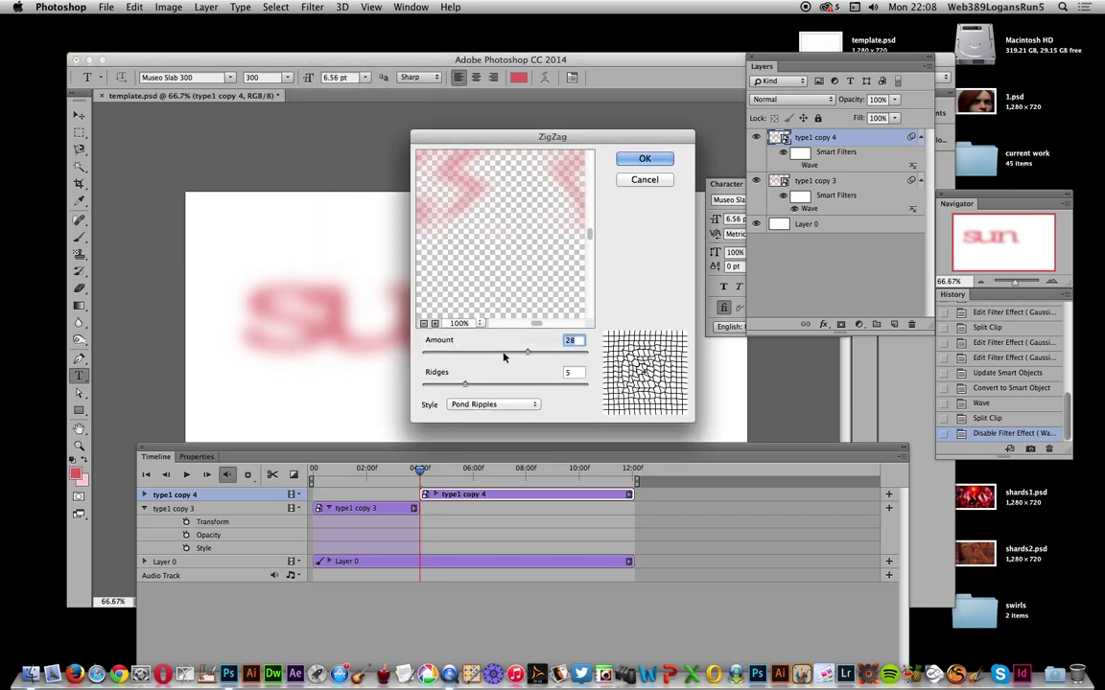
{"action": "left_click", "coordinate": [662, 161]}
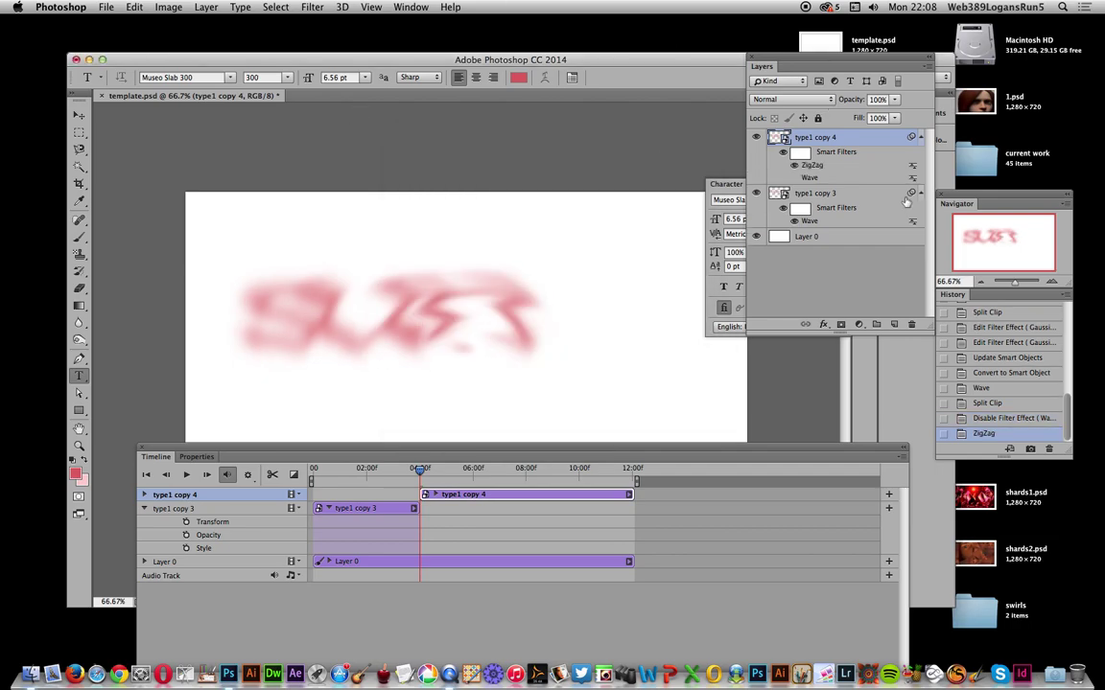
{"action": "left_click", "coordinate": [425, 470]}
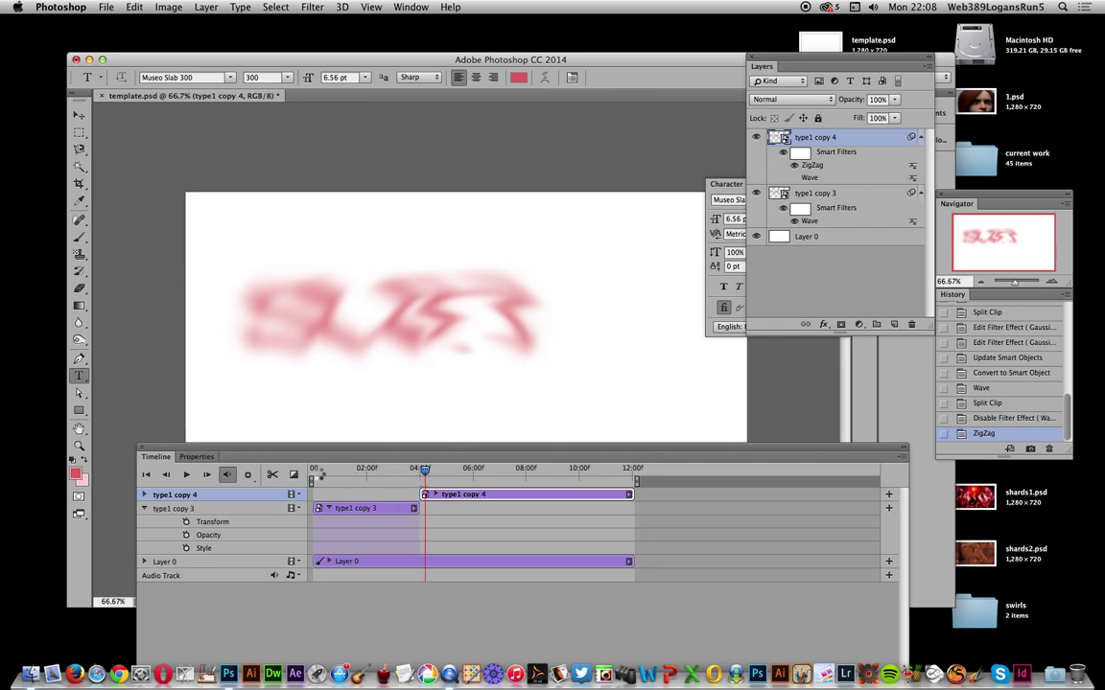
{"action": "left_click", "coordinate": [318, 469]}
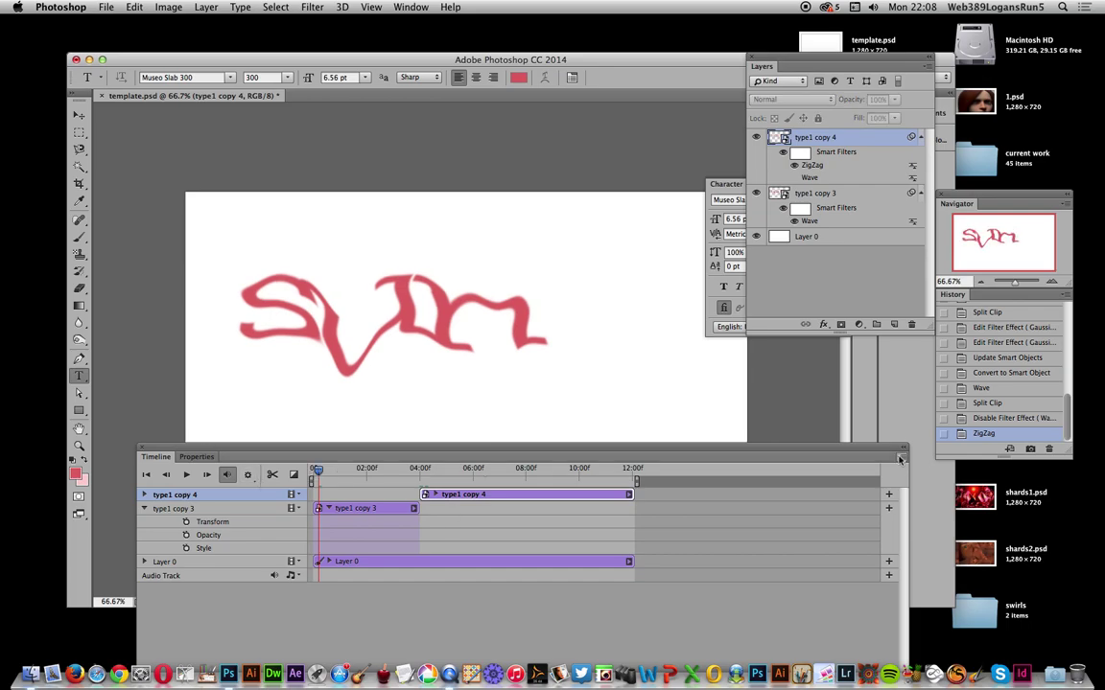
{"action": "left_click", "coordinate": [899, 459]}
{"action": "mouse_move", "coordinate": [960, 350]}
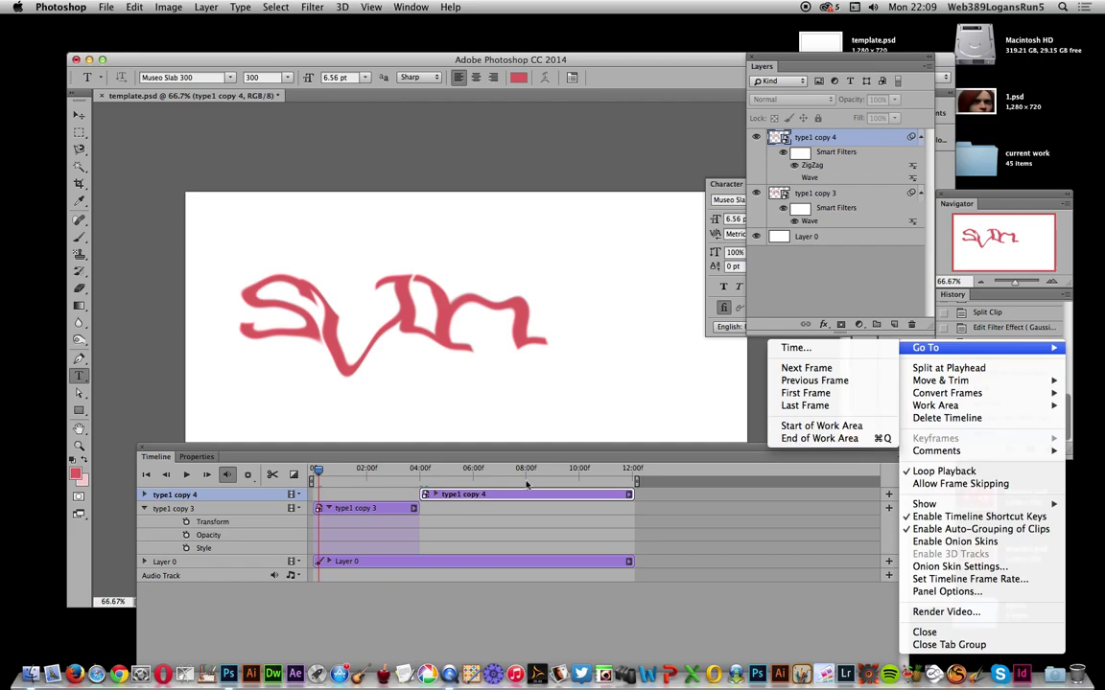
{"action": "left_click", "coordinate": [190, 479]}
{"action": "left_click", "coordinate": [188, 476]}
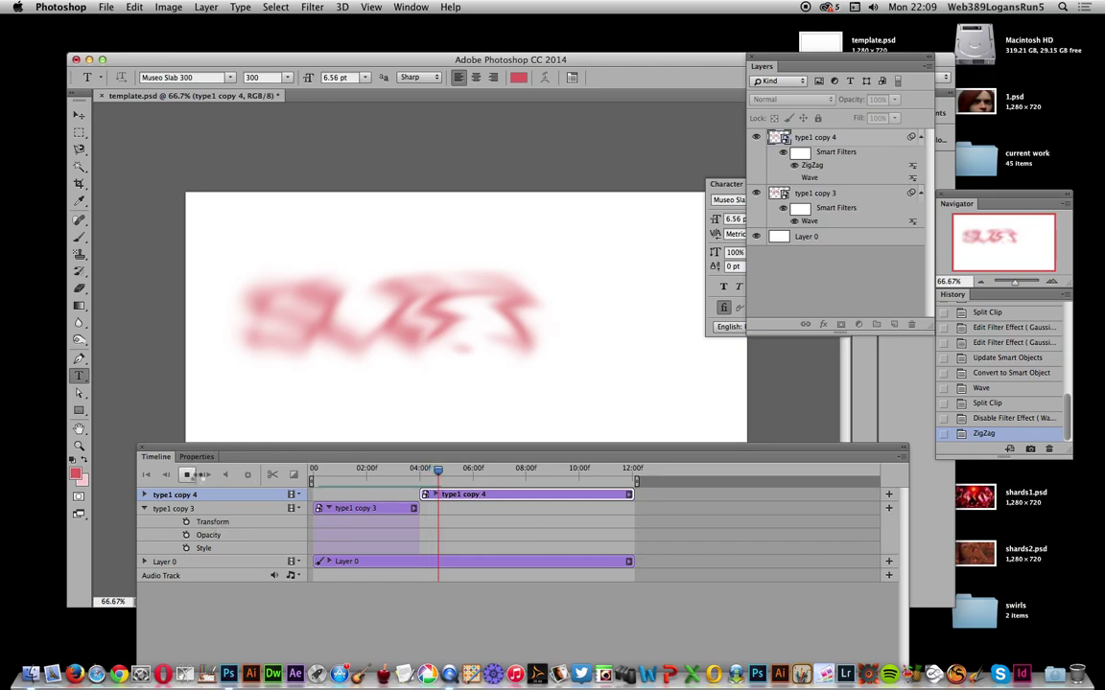
{"action": "left_click", "coordinate": [187, 477]}
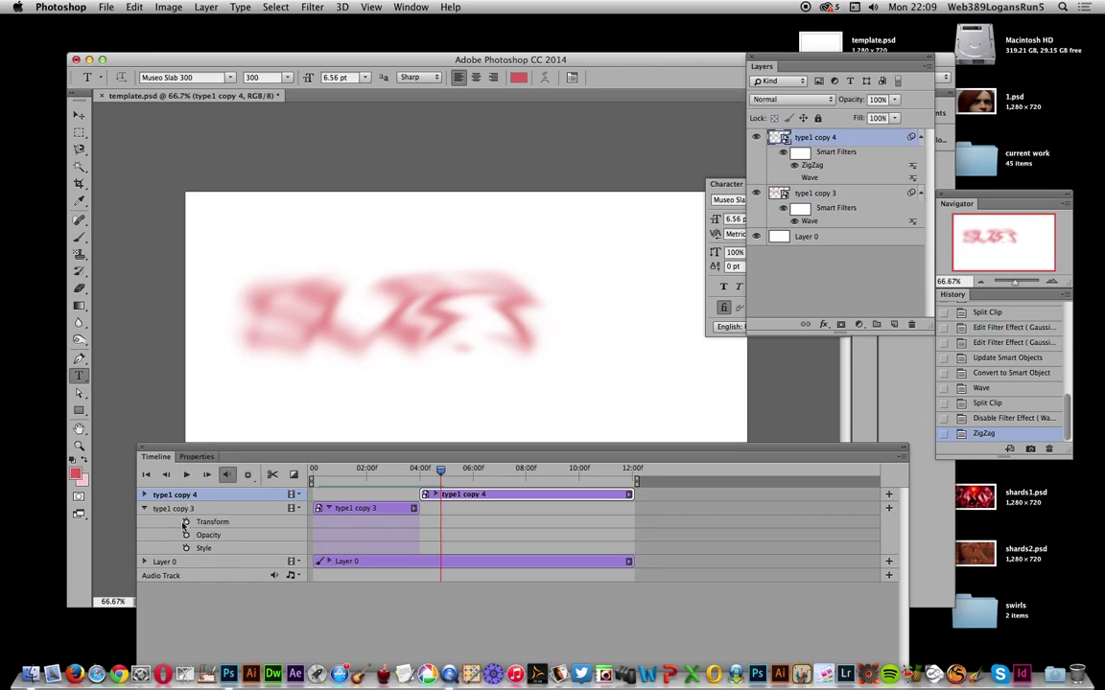